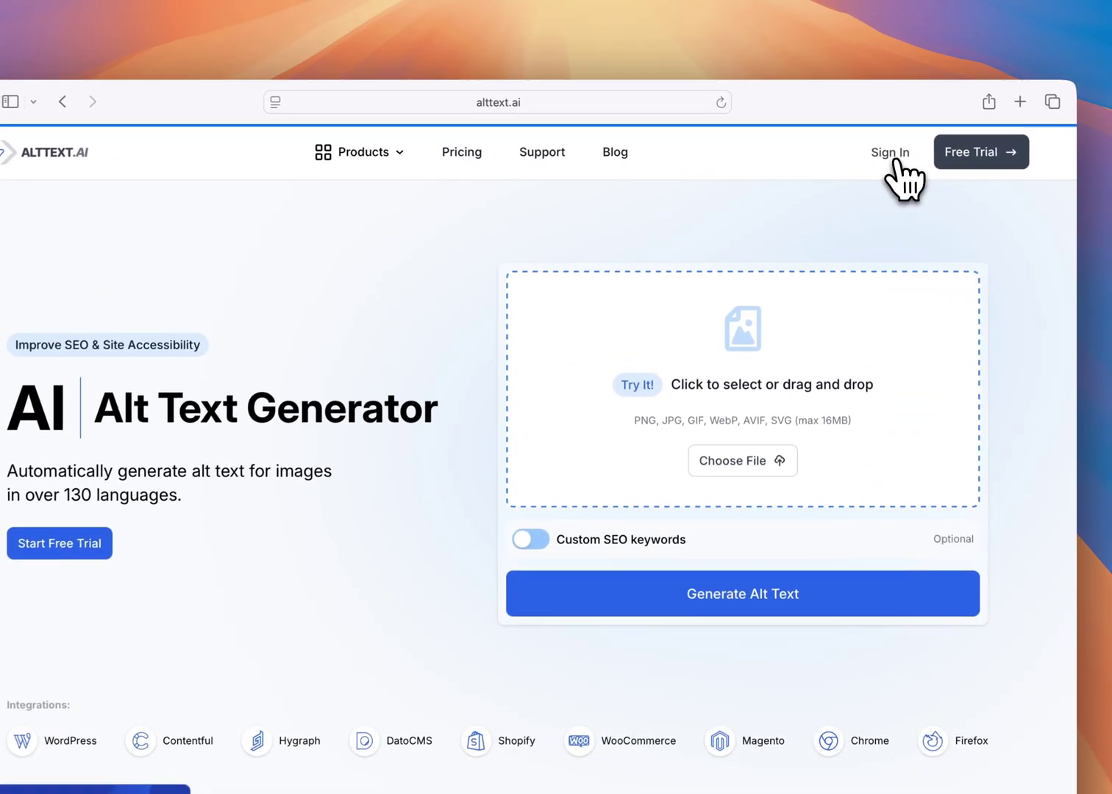
Sign in to AltText.ai and start adding a new image from the Images library
click(880, 140)
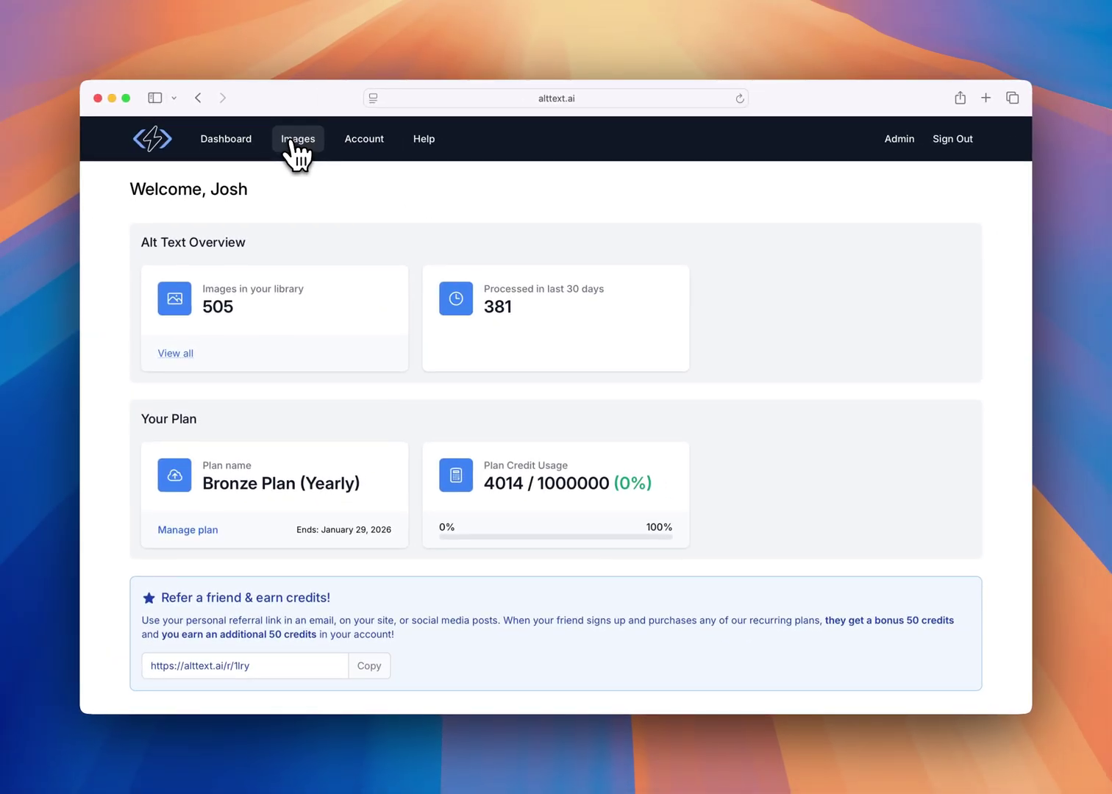
click(318, 151)
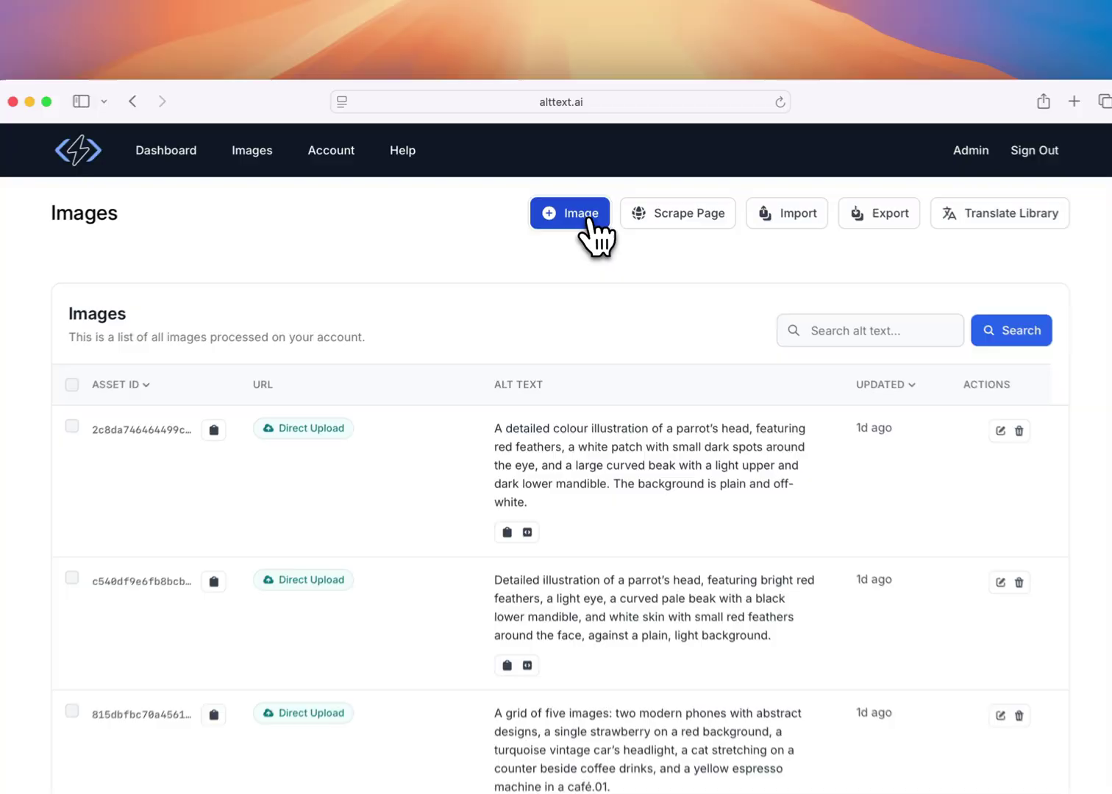
click(590, 219)
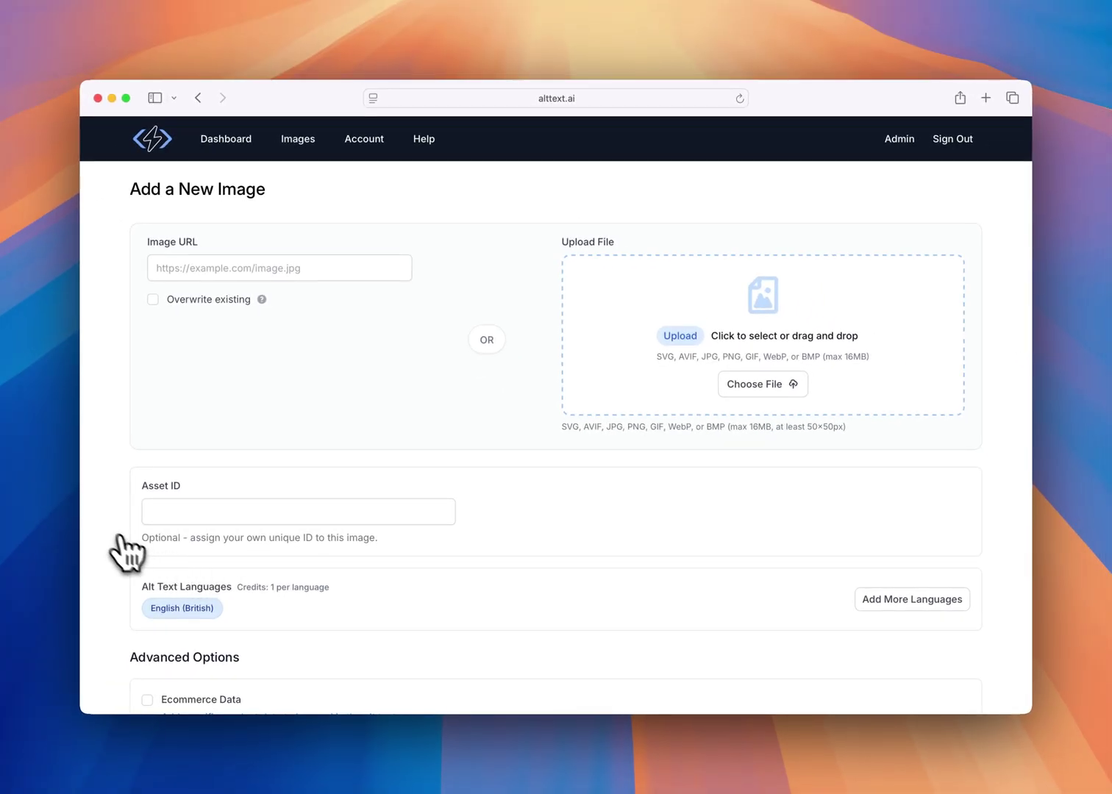
Upload the red handbag picture into the Upload File zone
click(127, 551)
scroll(146, 610, down, 3)
drag(146, 625, 588, 382)
click(470, 421)
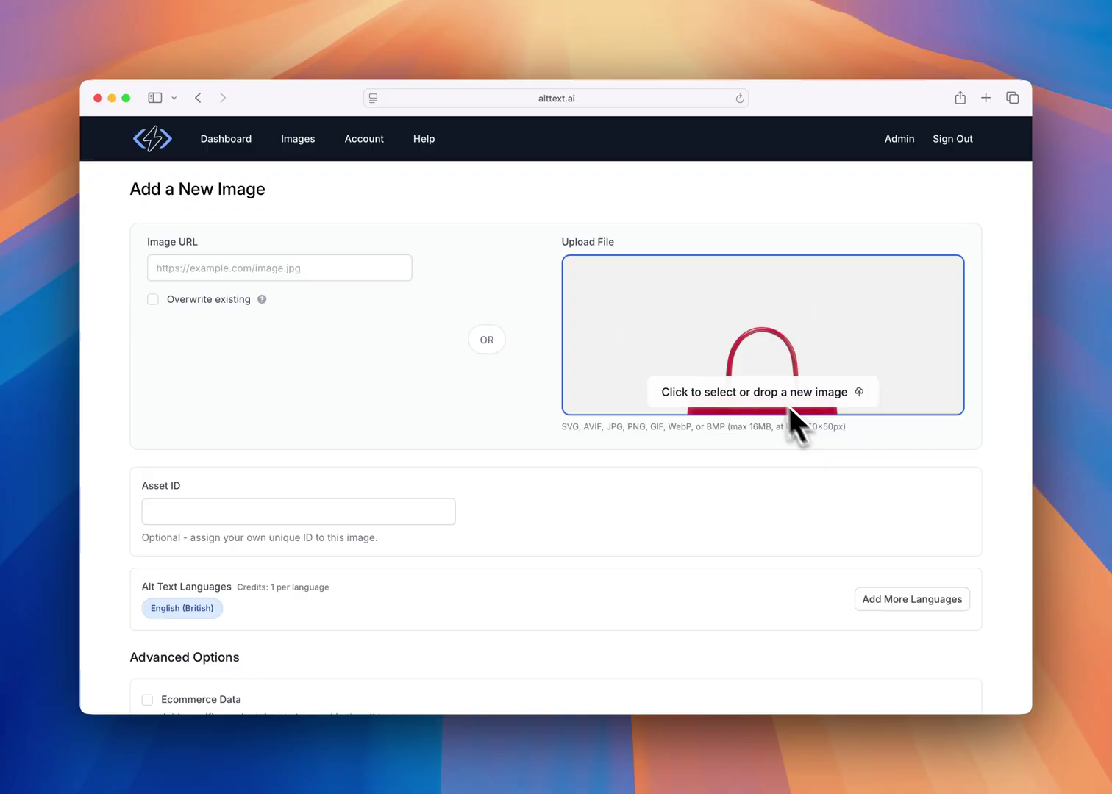
scroll(318, 541, down, 5)
scroll(620, 352, up, 5)
scroll(265, 500, down, 5)
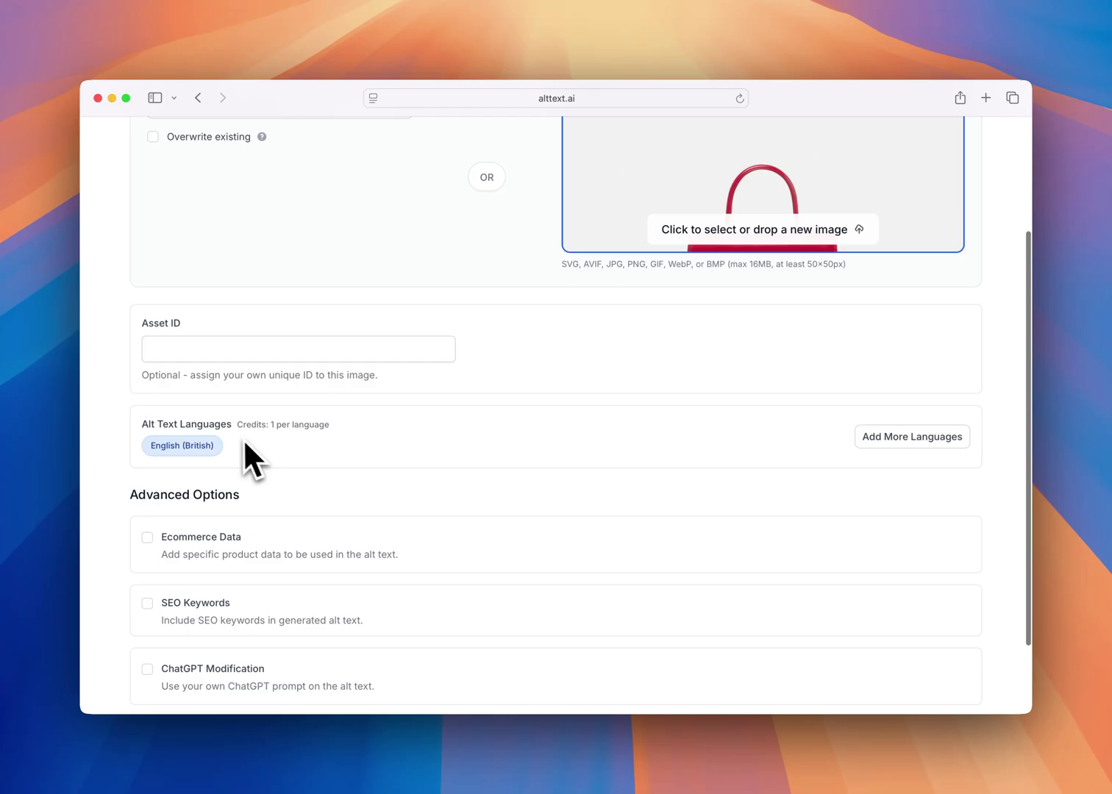
Add German as an alt text language alongside English (British)
scroll(244, 442, down, 2)
click(912, 364)
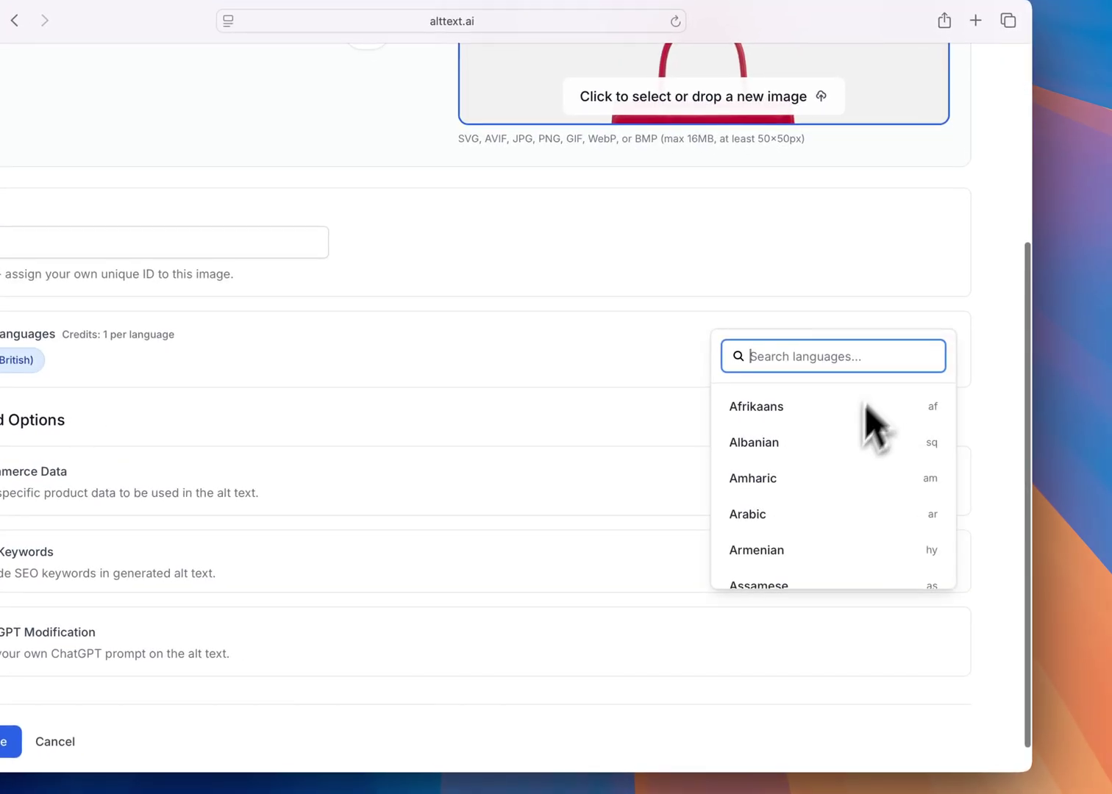
text(ger)
click(781, 408)
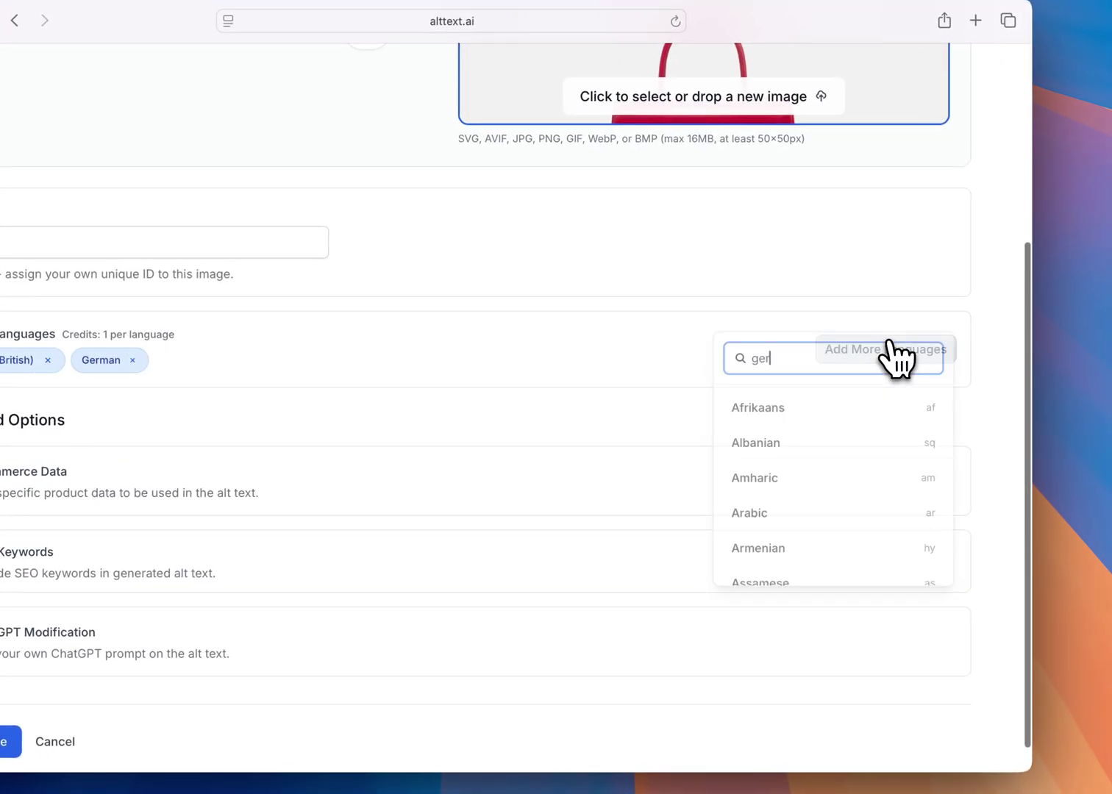
scroll(845, 478, down, 8)
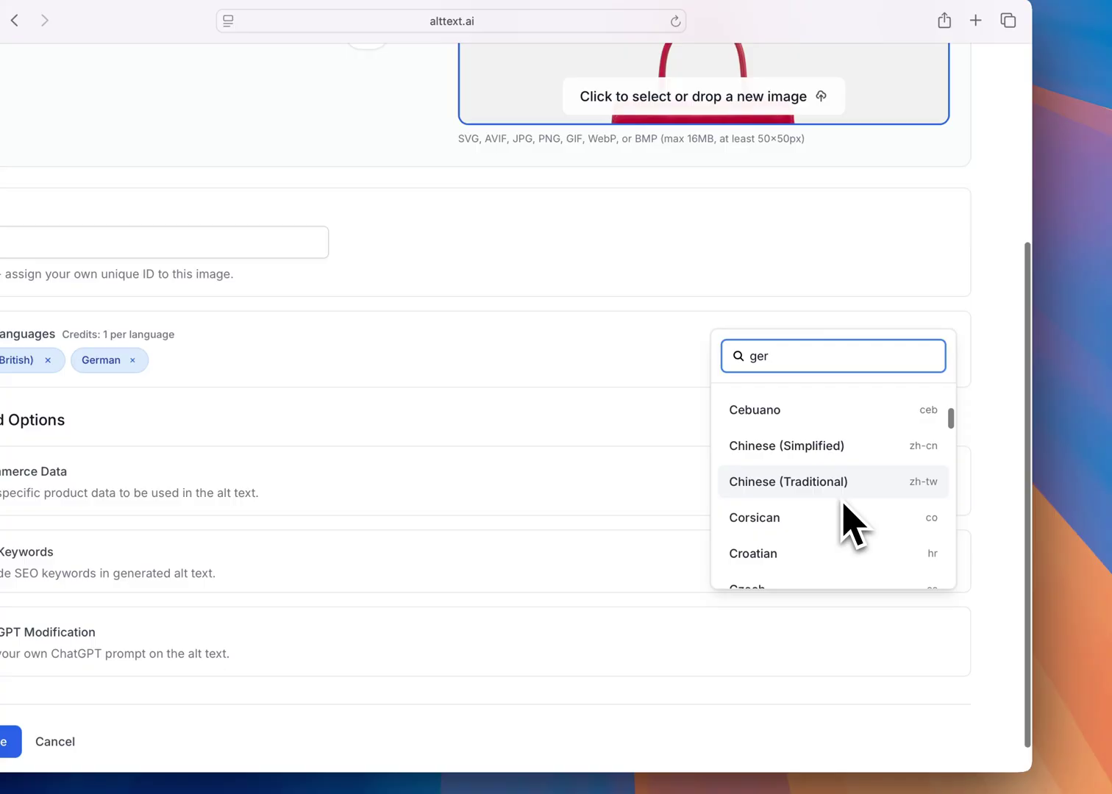
scroll(853, 526, down, 10)
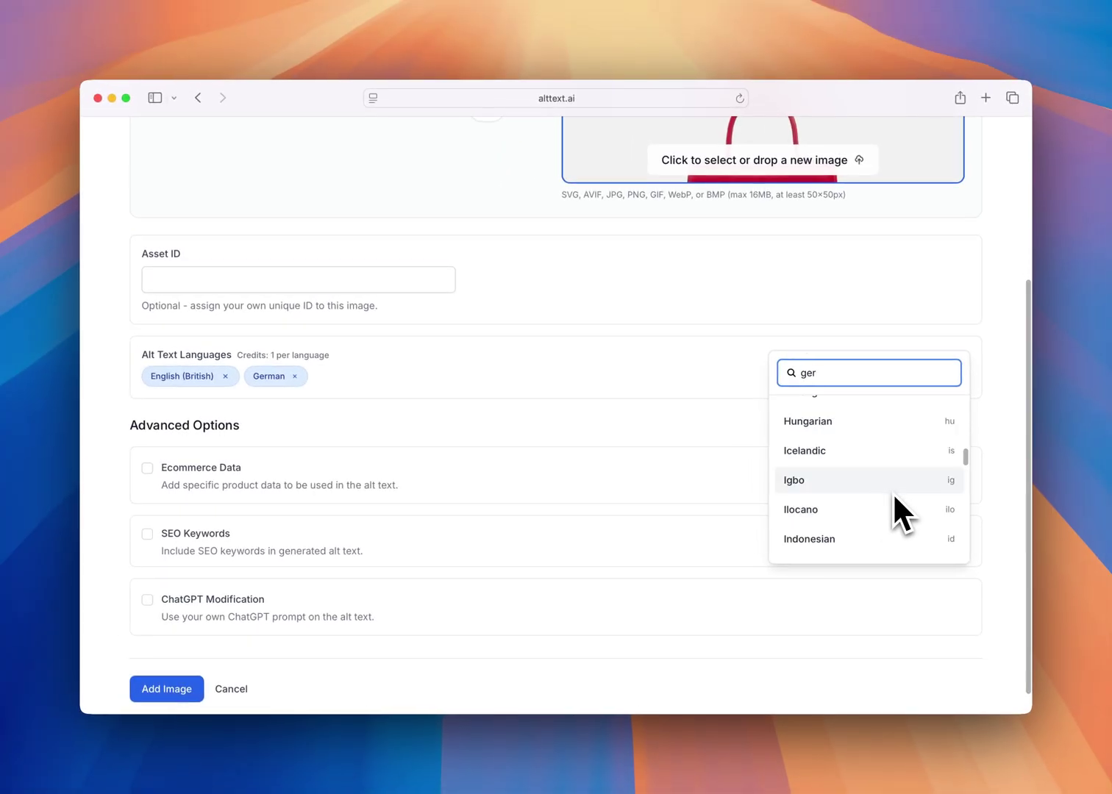
Search the language list for English and Portuguese without adding either
key(BackSpace)
key(BackSpace)
key(BackSpace)
text(eng)
key(Escape)
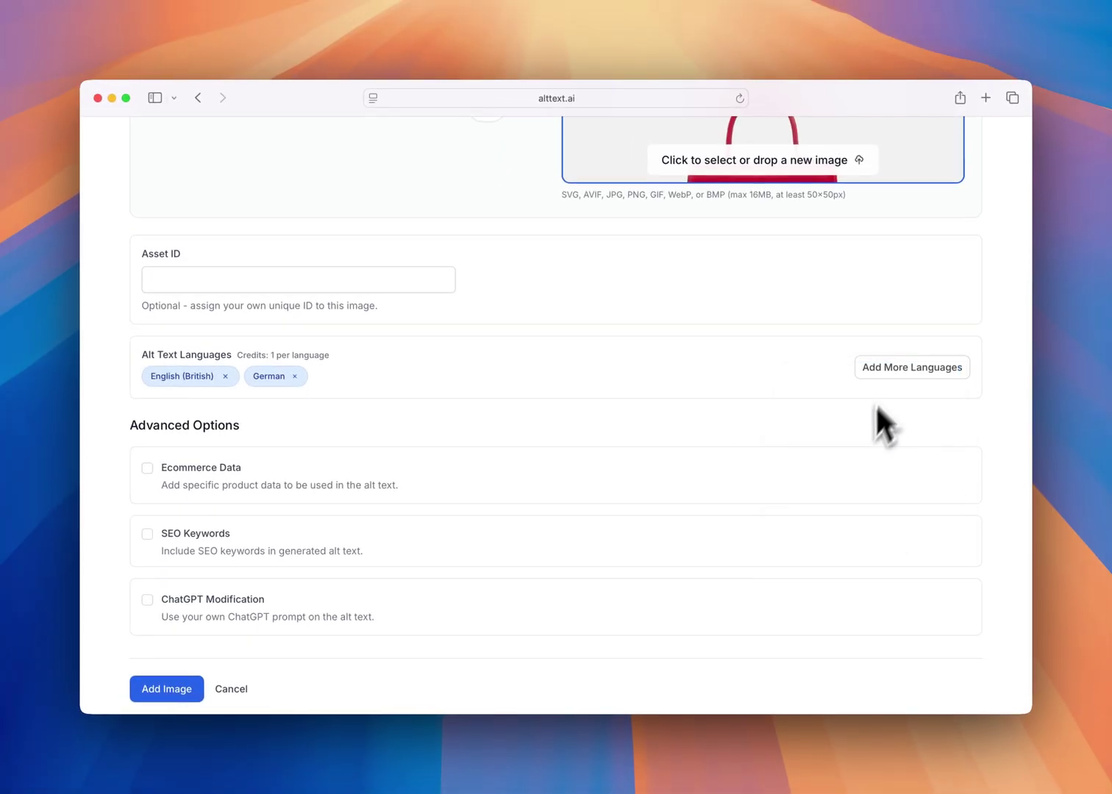
click(898, 367)
key(BackSpace)
key(BackSpace)
key(BackSpace)
text(port)
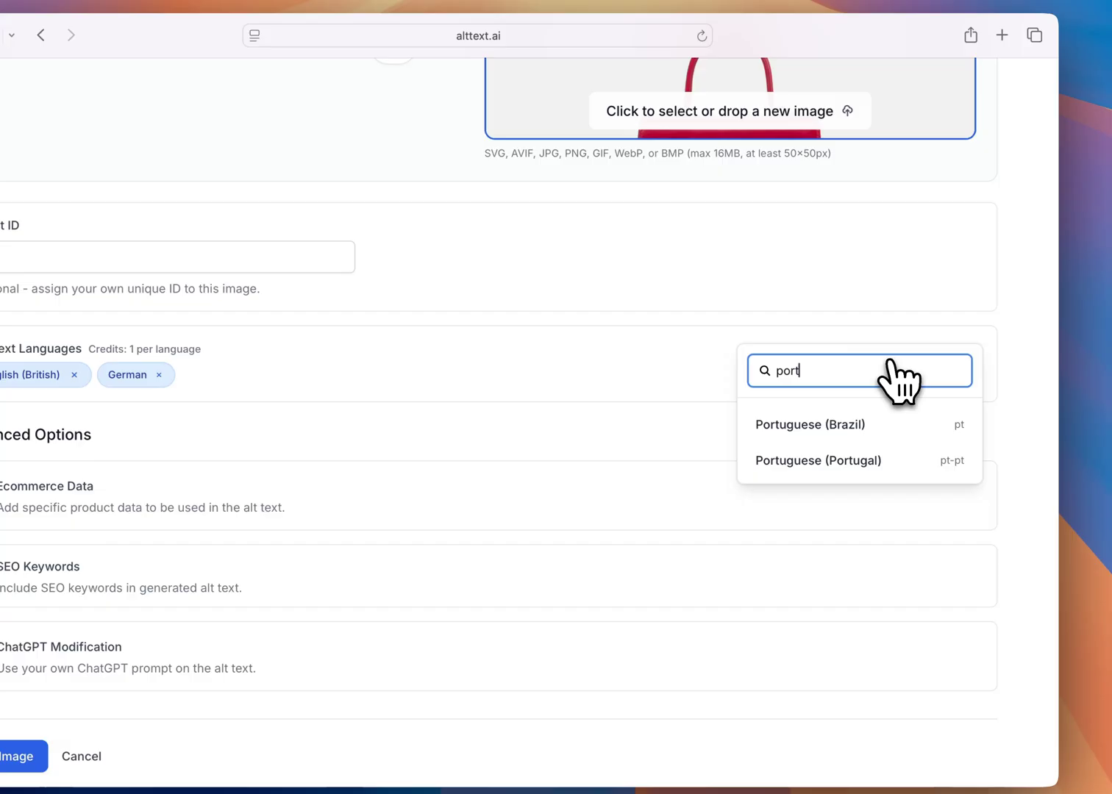
key(Escape)
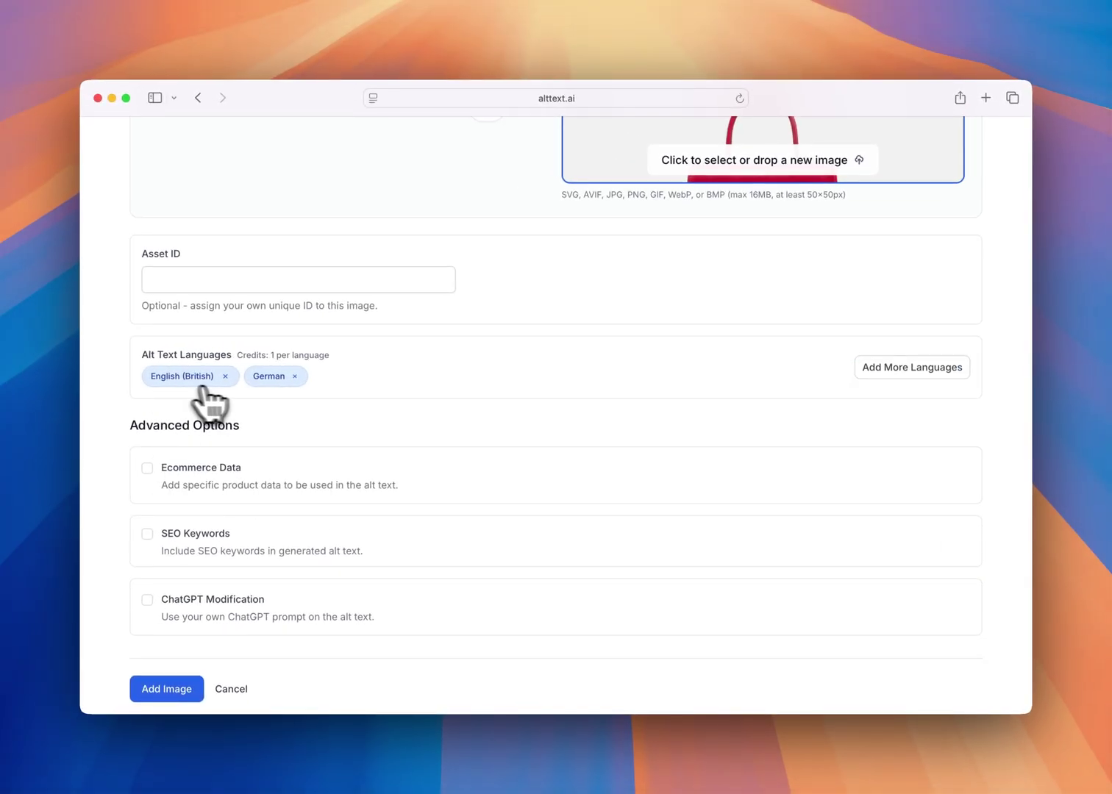
Turn on Ecommerce Data and enter the brand name 'Versace'
click(206, 480)
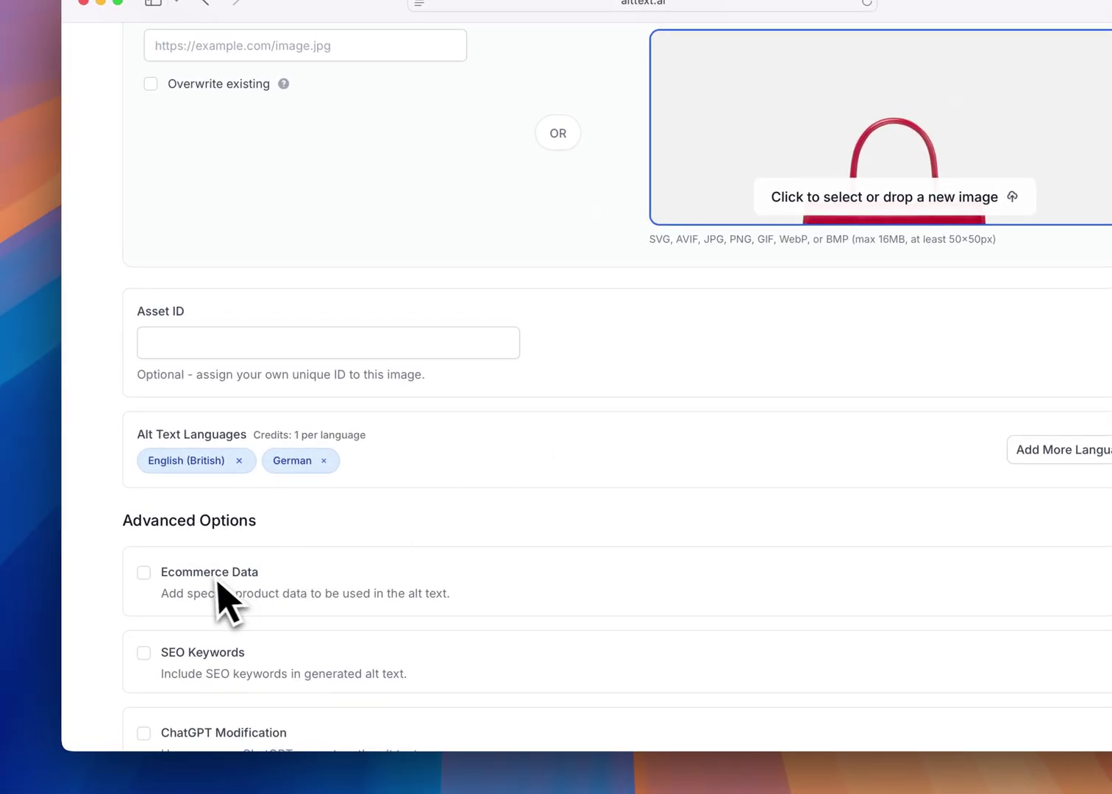
click(210, 575)
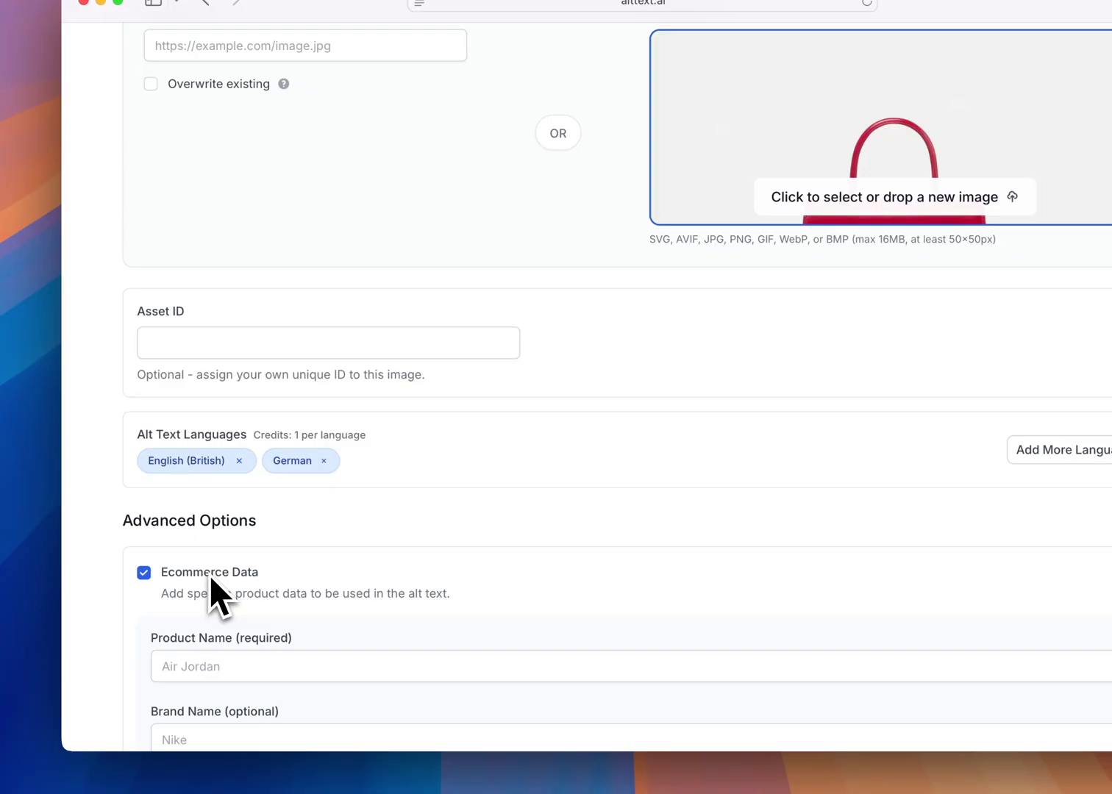
scroll(550, 590, down, 5)
click(450, 478)
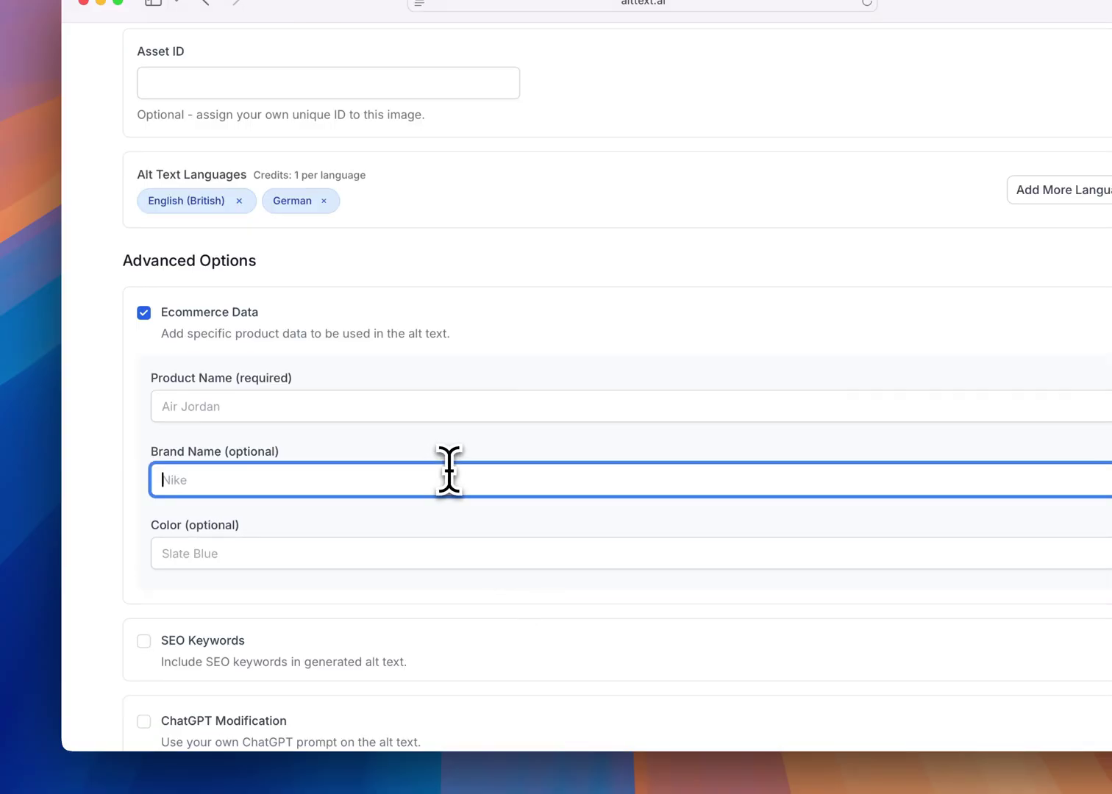
text(Versace)
key(Tab)
Enter product name 'Every Day Handbag' and colour 'Crimson'
click(398, 409)
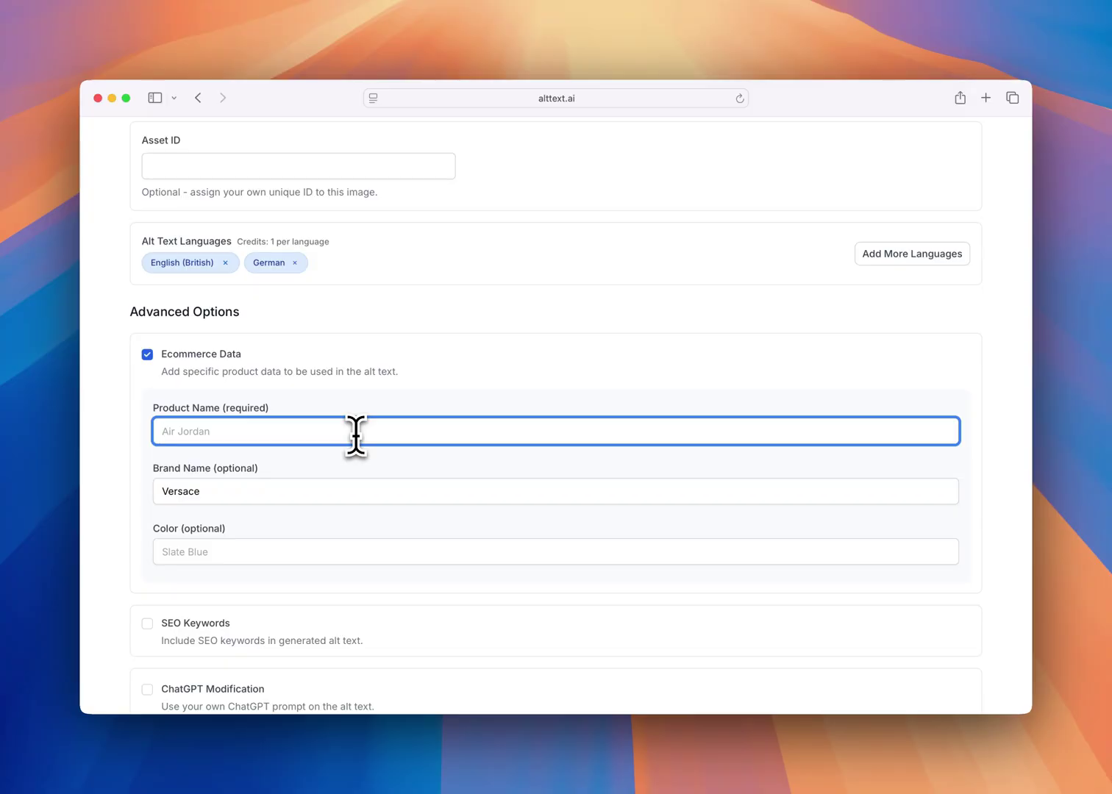
text(Every Day Handbag)
key(Tab)
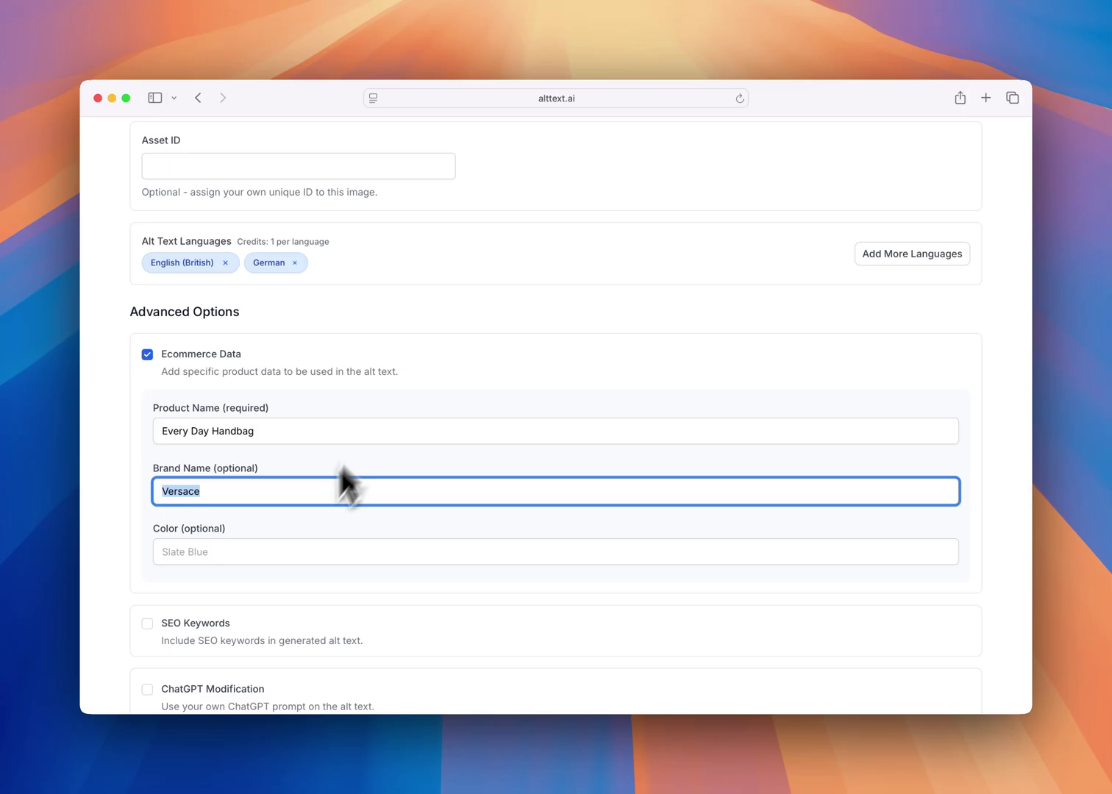
click(283, 552)
scroll(723, 242, up, 2)
scroll(714, 226, up, 3)
scroll(777, 263, down, 5)
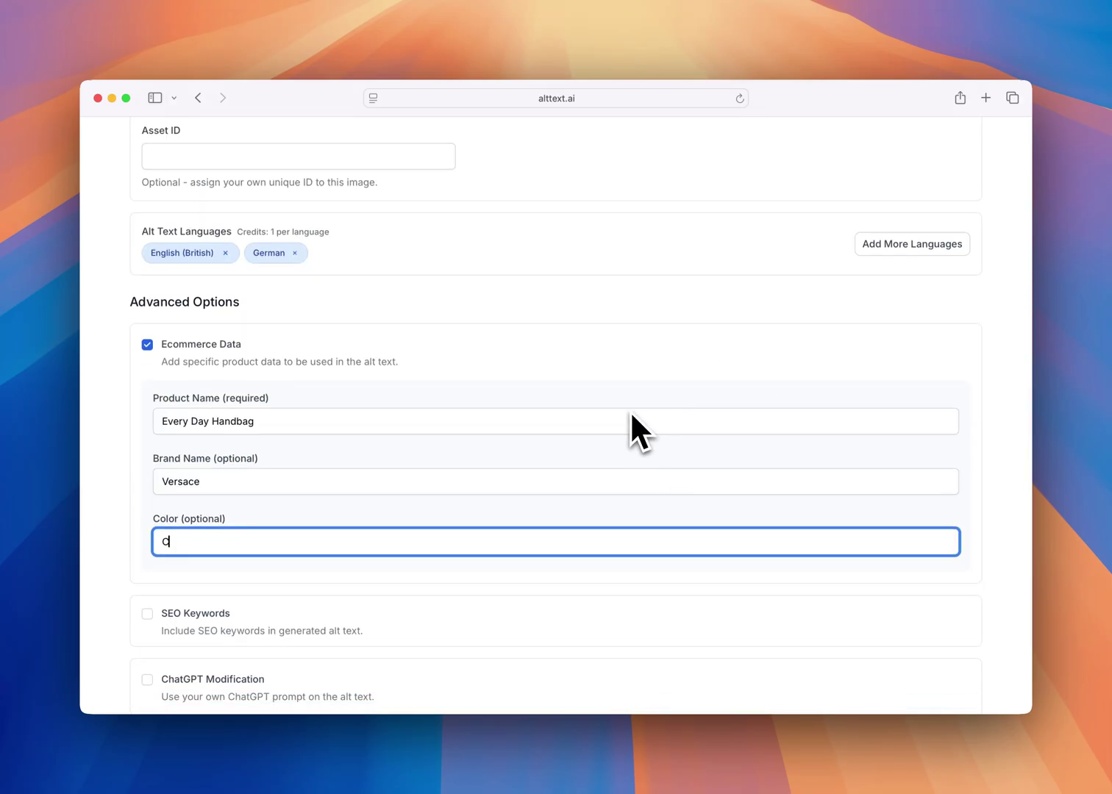
text(Crimson)
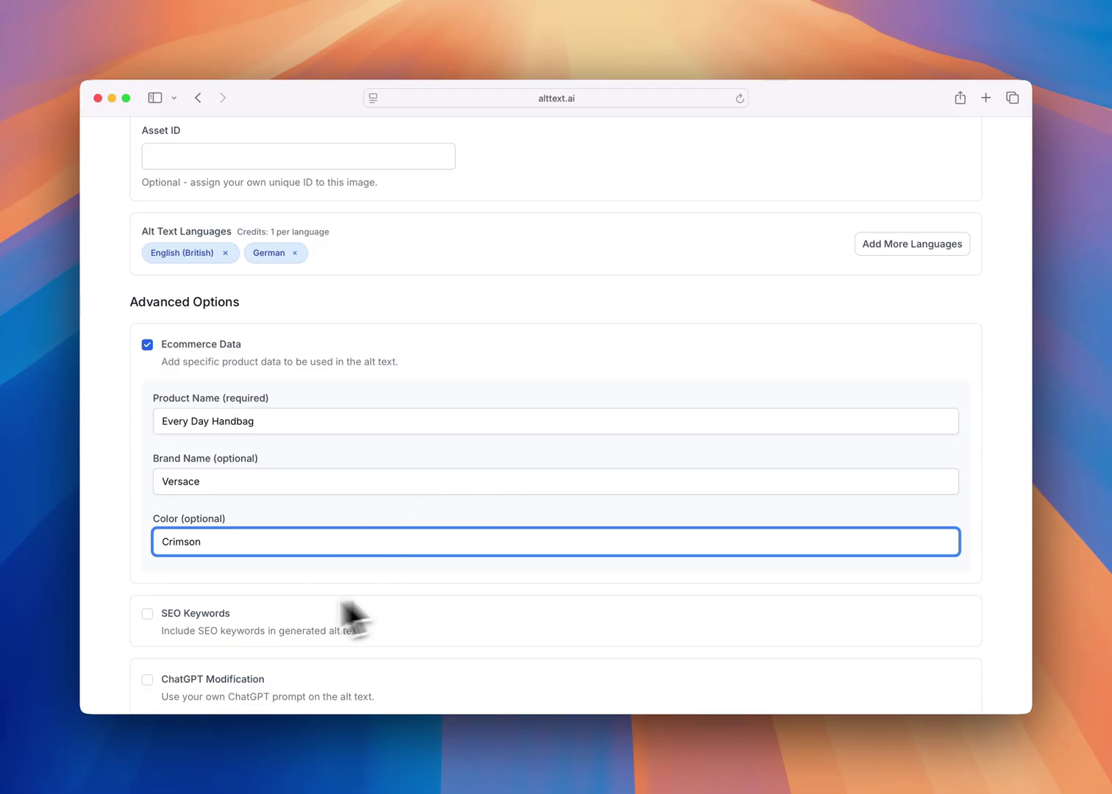
Turn on SEO Keywords and enter 'every day carry', 'small handbag', 'simple bags'
click(214, 613)
scroll(244, 535, down, 1)
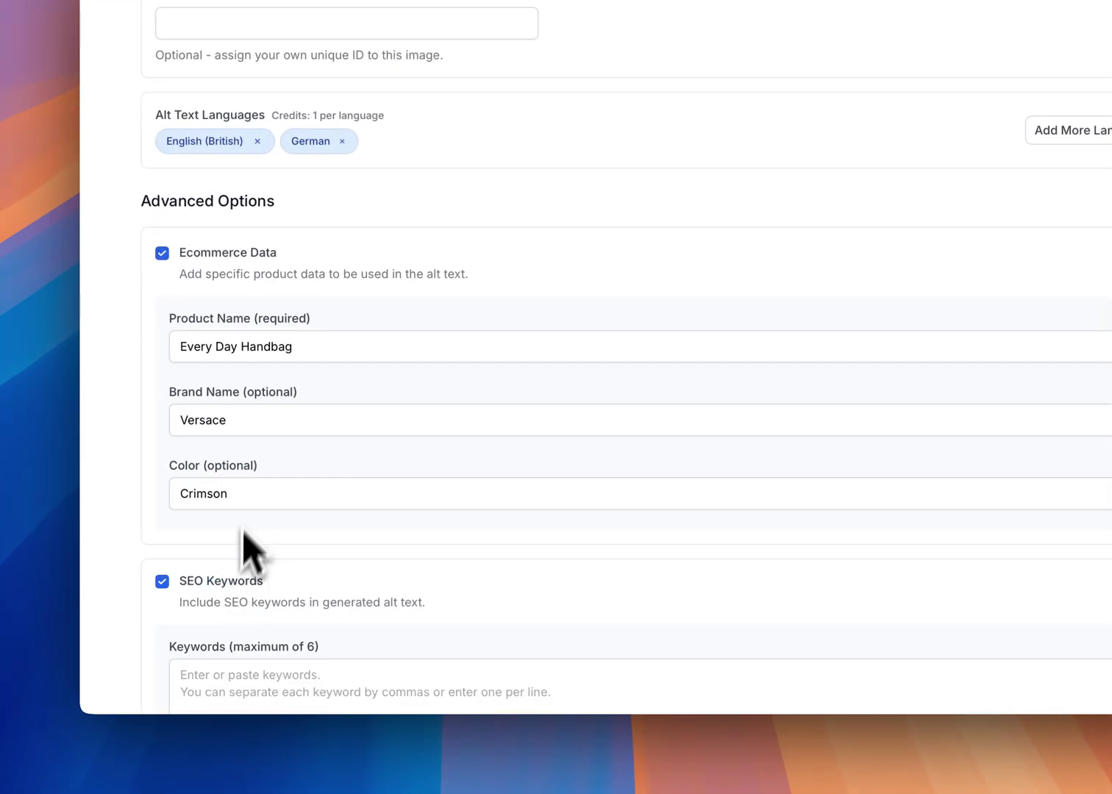
click(332, 634)
text(every day carry, small handbag, simple bags)
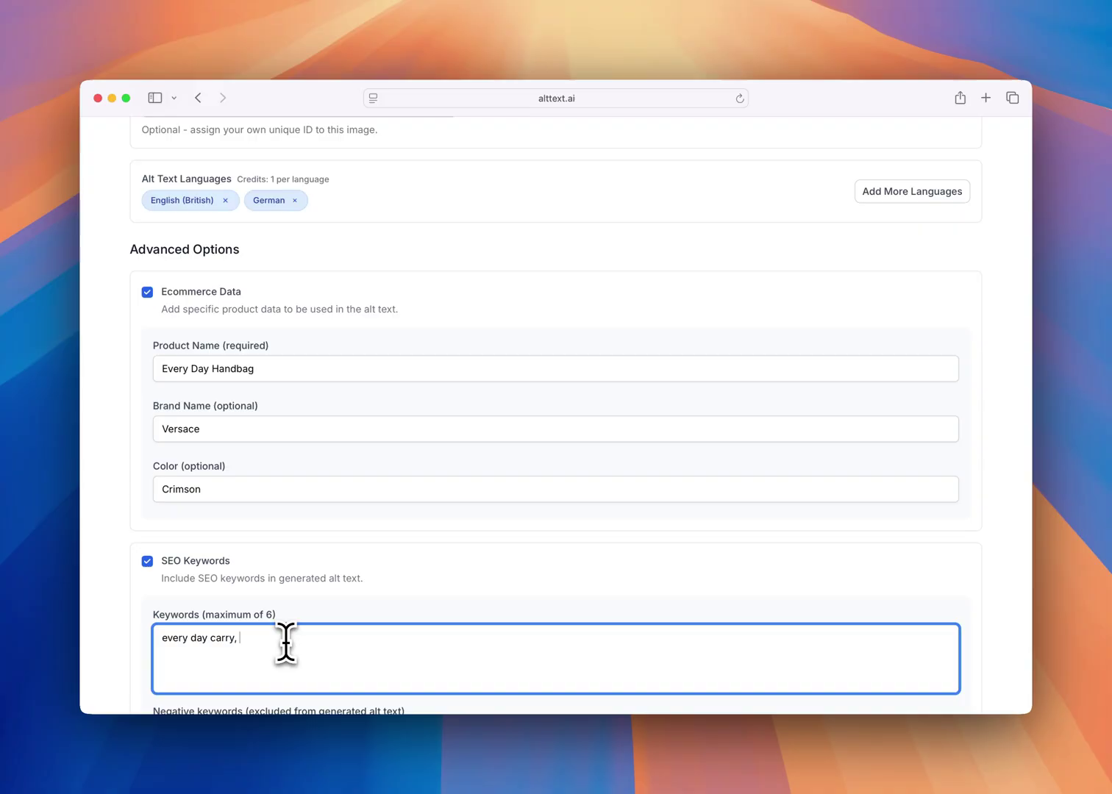
scroll(286, 641, down, 5)
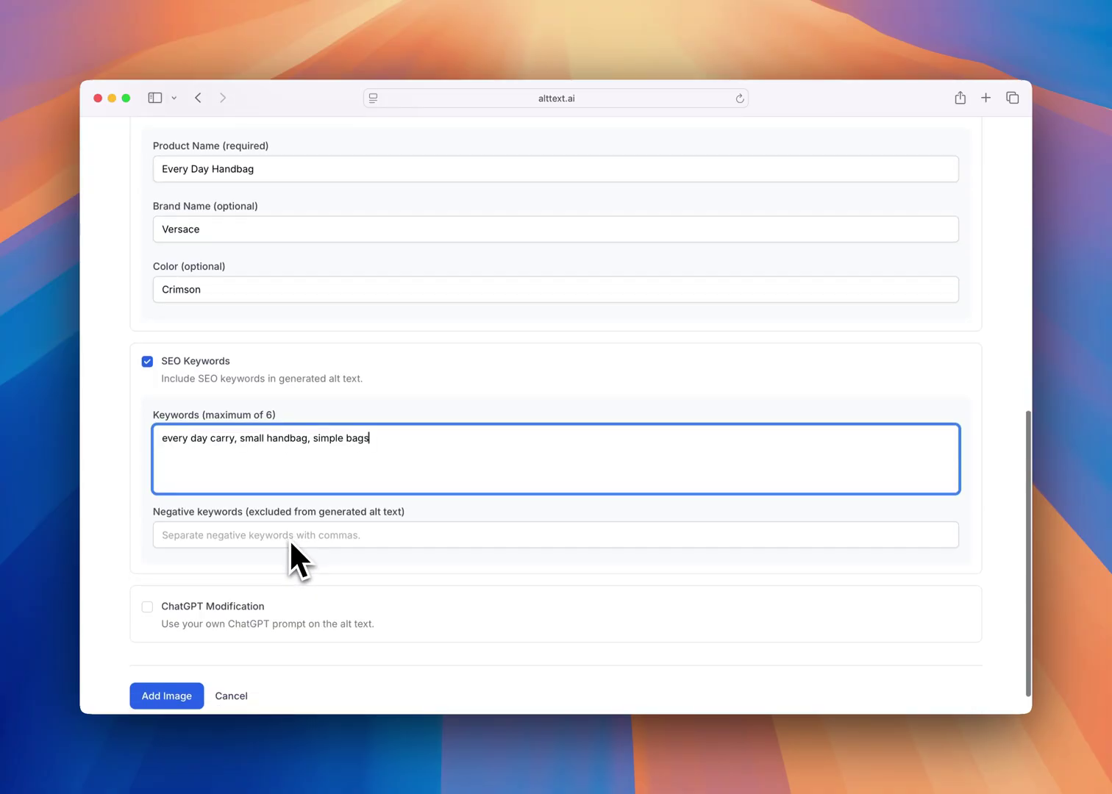
Add a ChatGPT prompt requiring a trademark symbol after the brand, then add the image
click(237, 587)
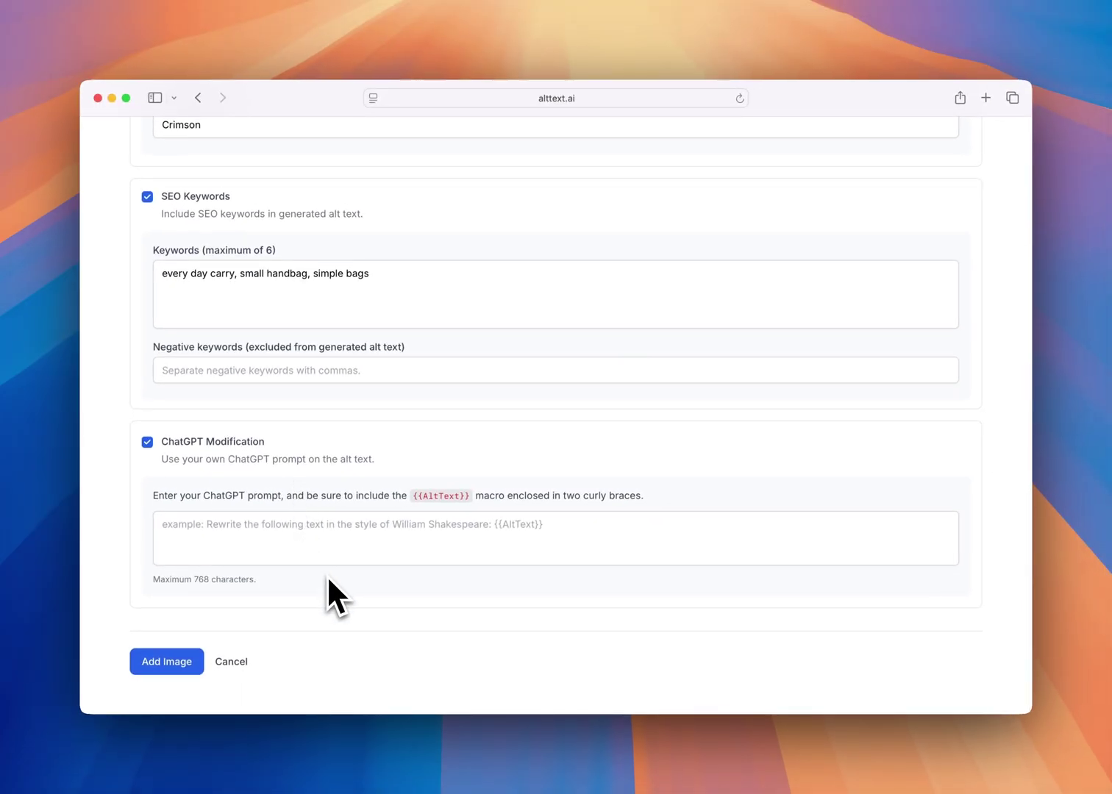
click(256, 482)
text(Ensure there is a trademarke)
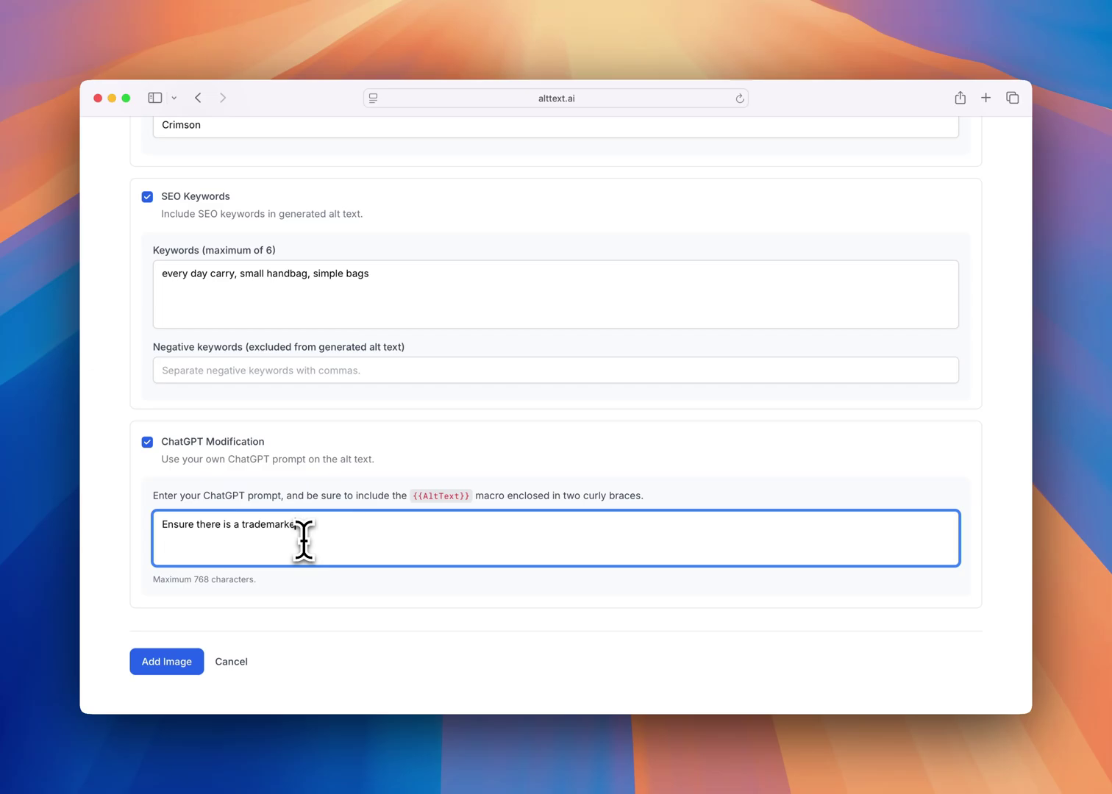
text(symbol after the brand in this.)
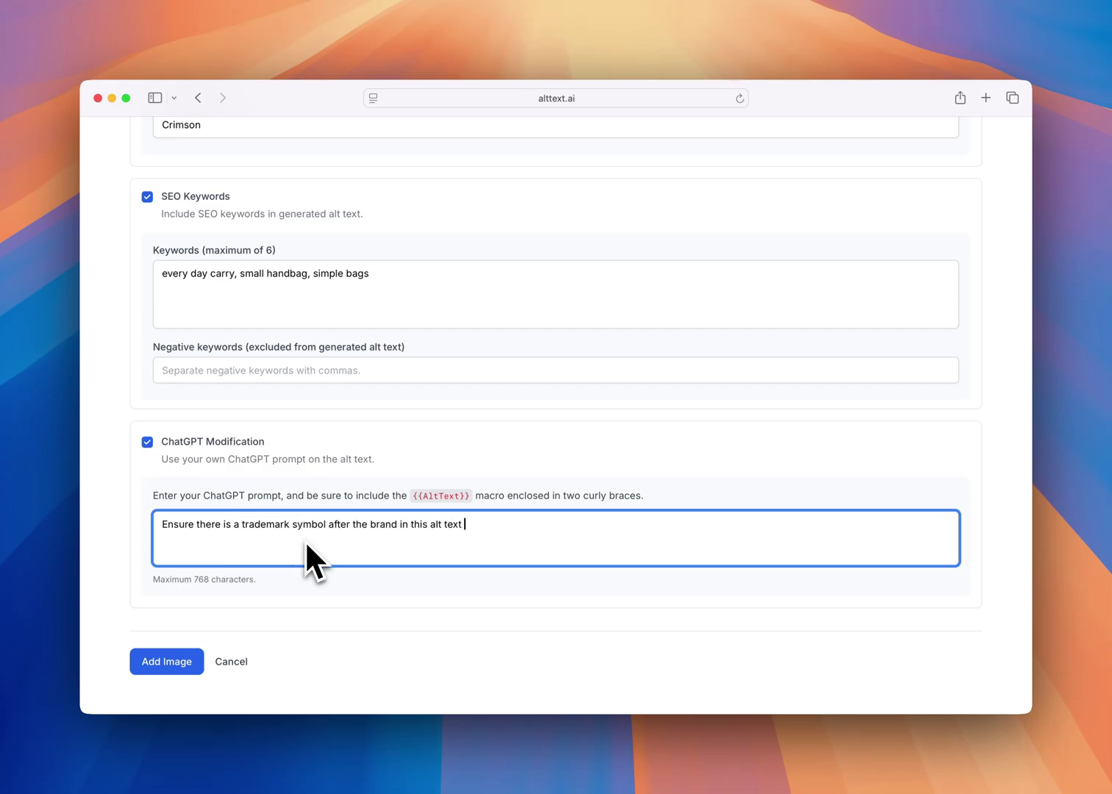
click(173, 661)
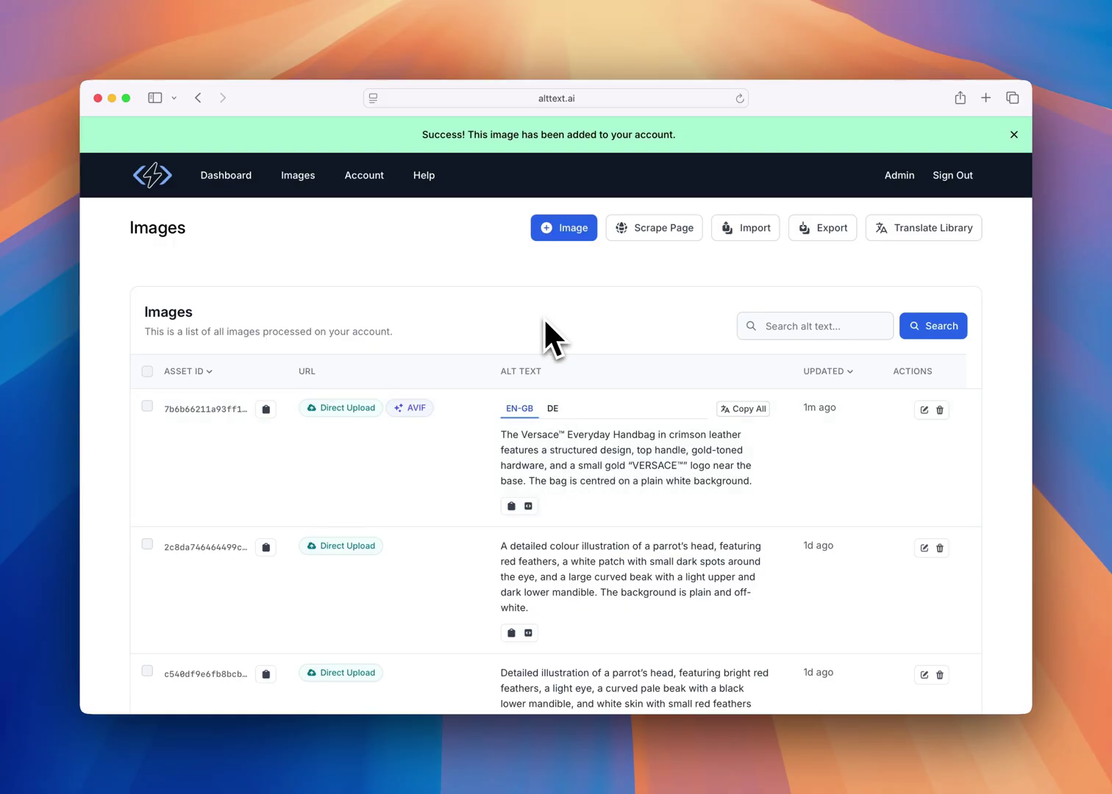
mouse_move(416, 411)
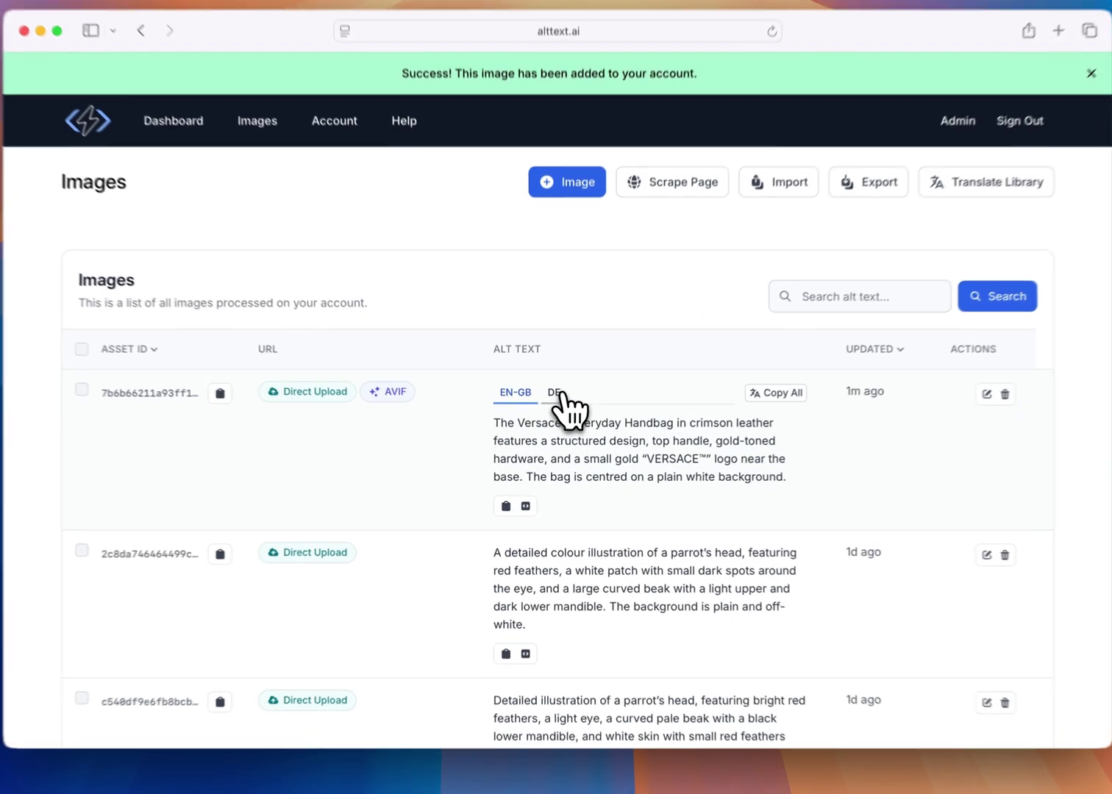
click(552, 408)
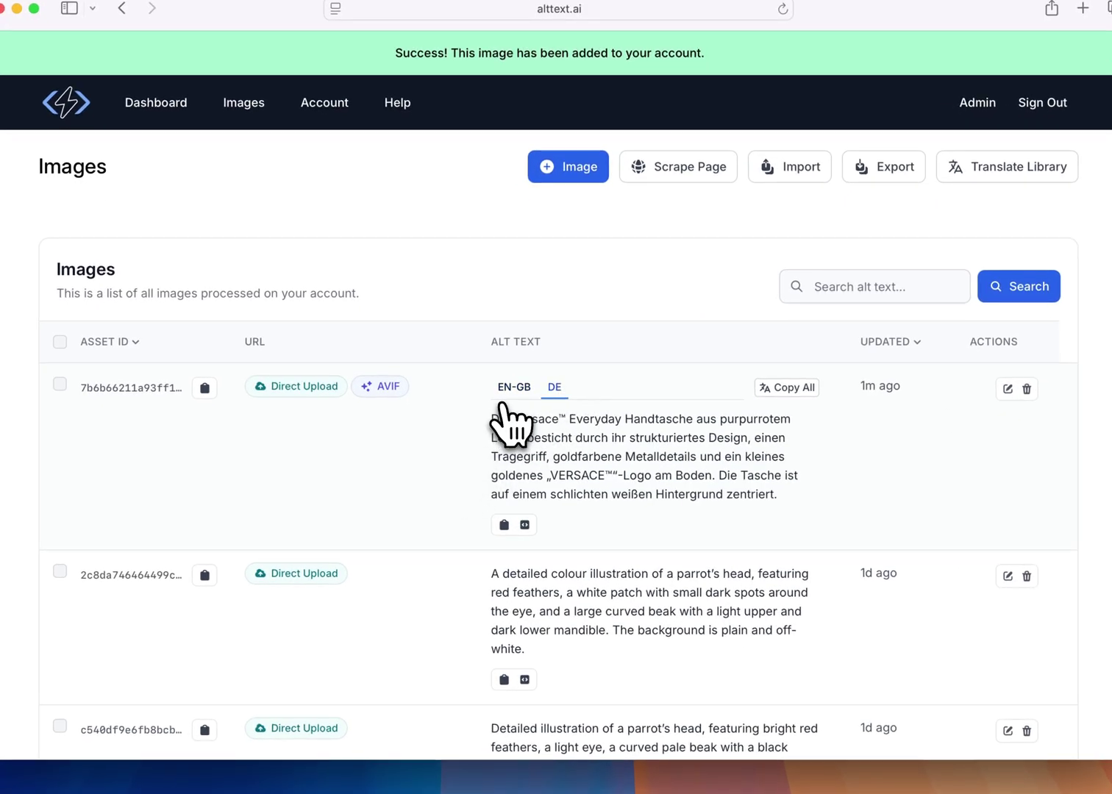
click(512, 389)
double_click(559, 421)
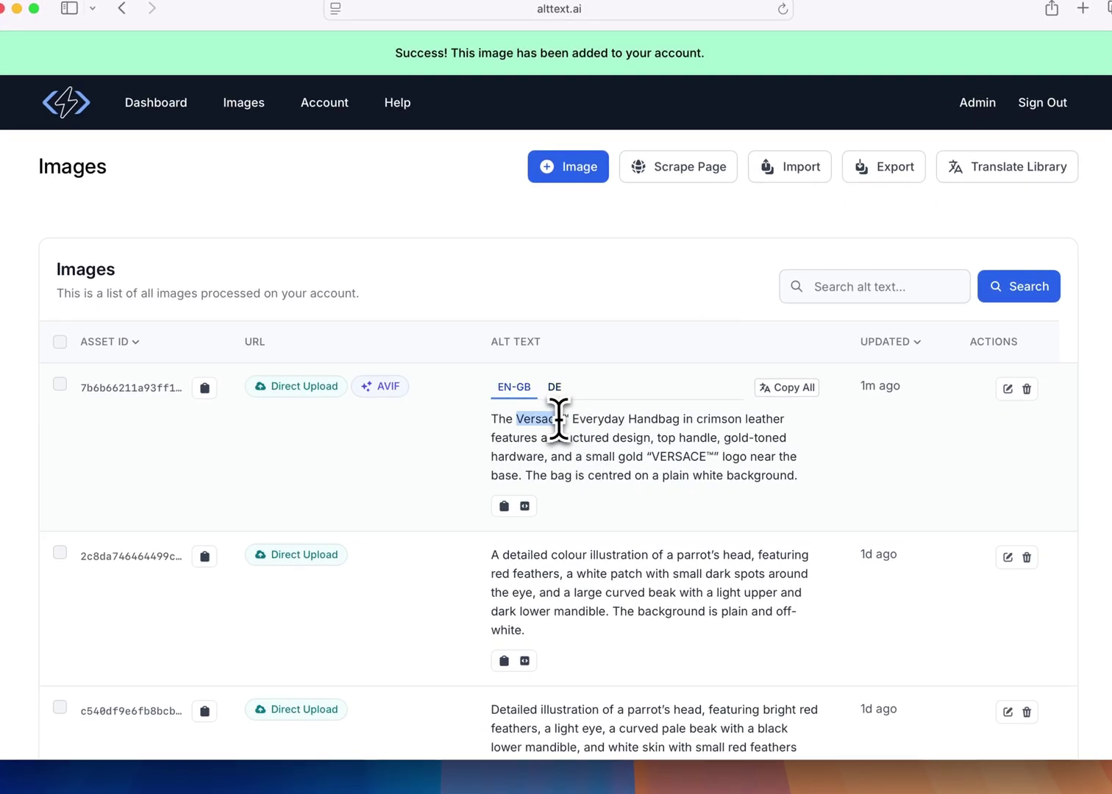
click(637, 437)
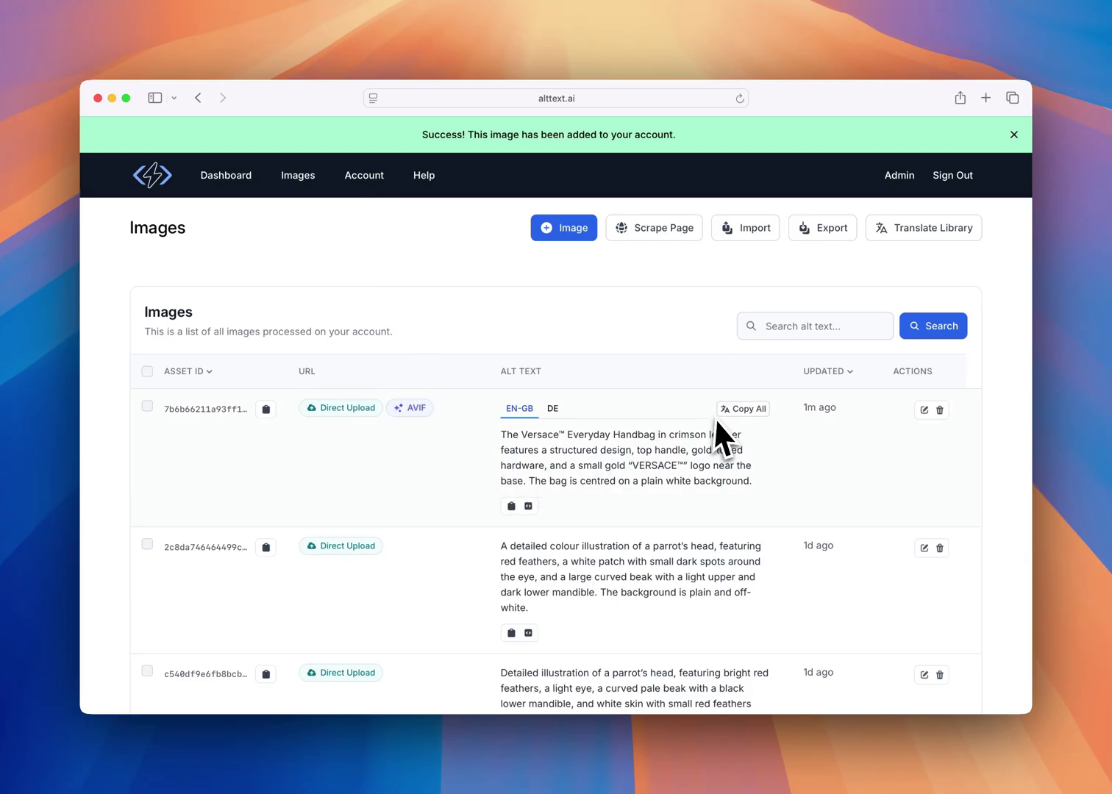
Compare the German and English alt text, then enforce a 300-character maximum alt text length
click(552, 408)
click(519, 408)
click(364, 176)
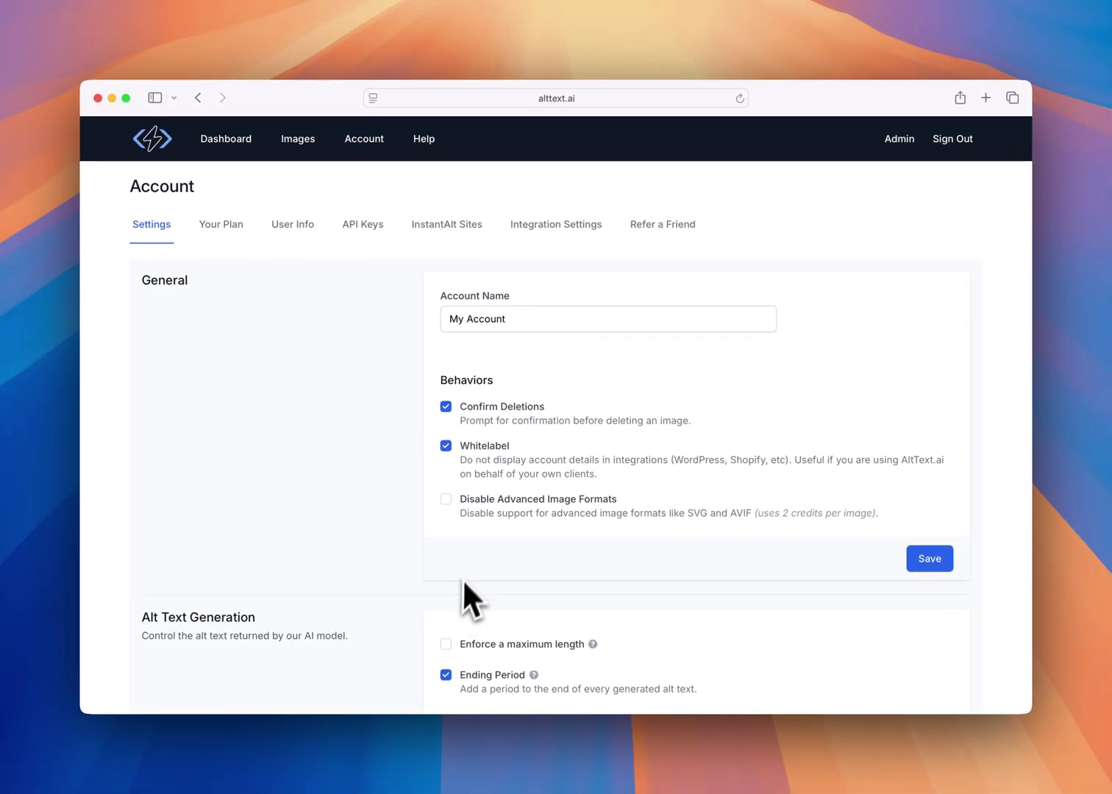
scroll(640, 629, down, 5)
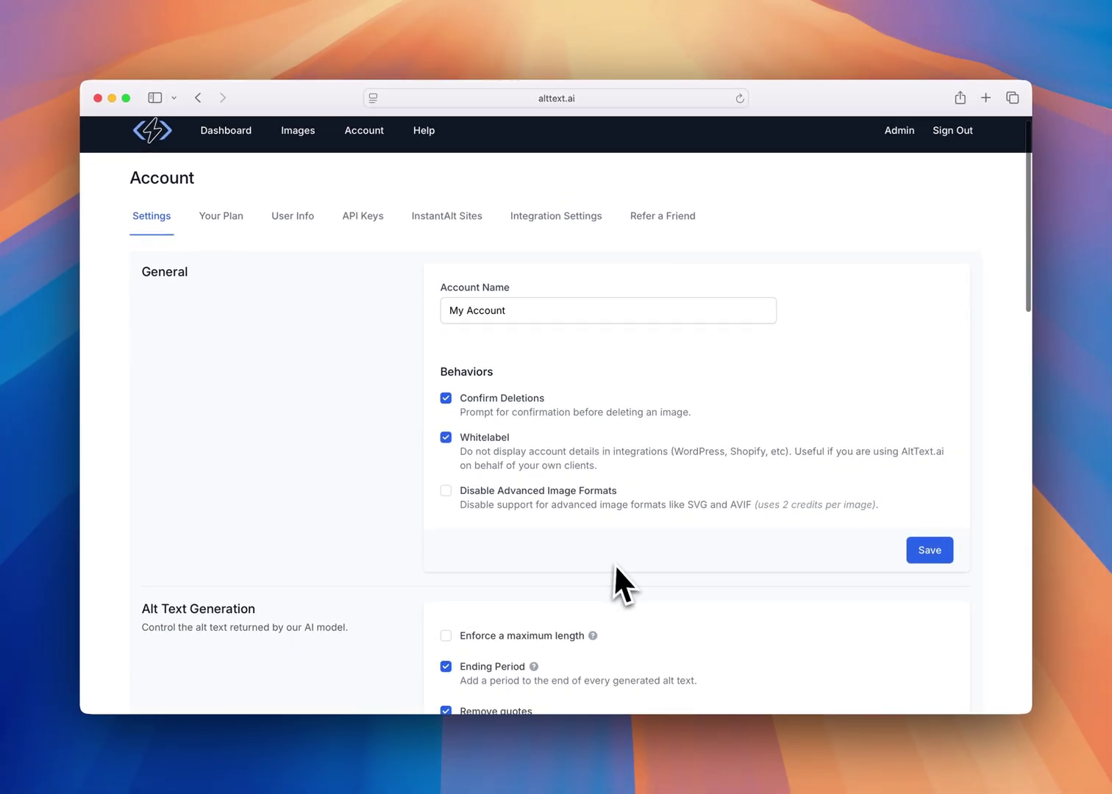
scroll(616, 592, down, 2)
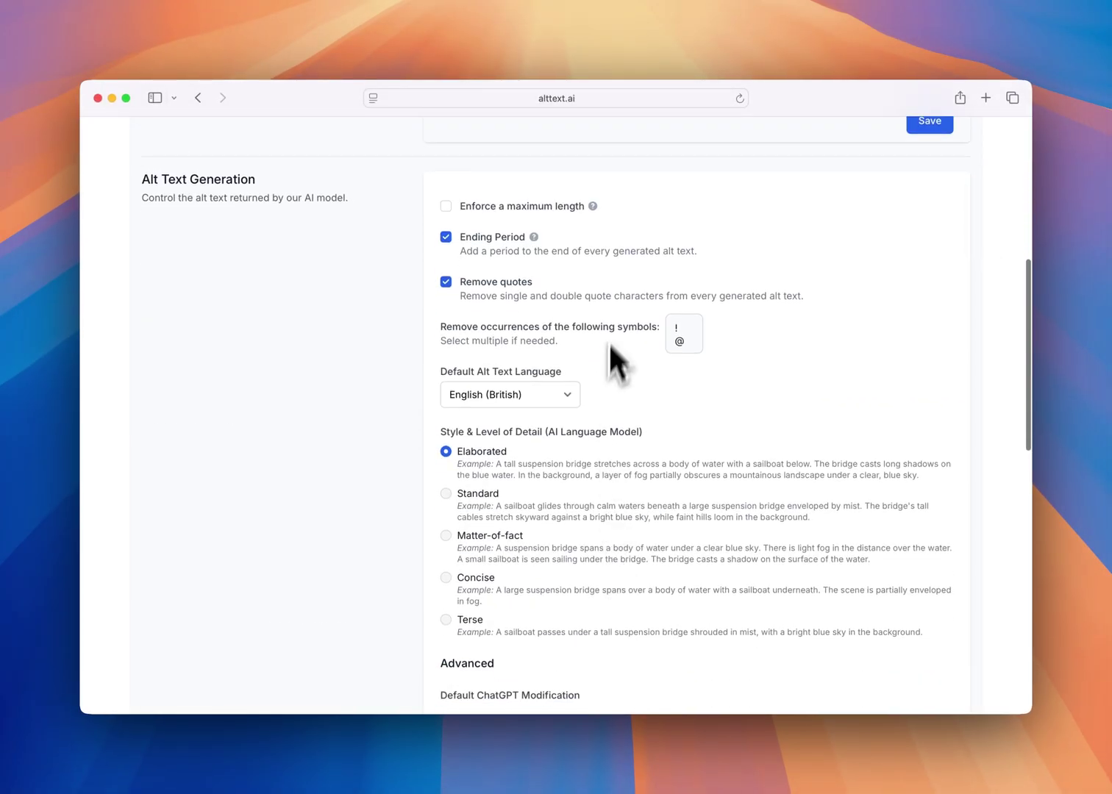
click(540, 209)
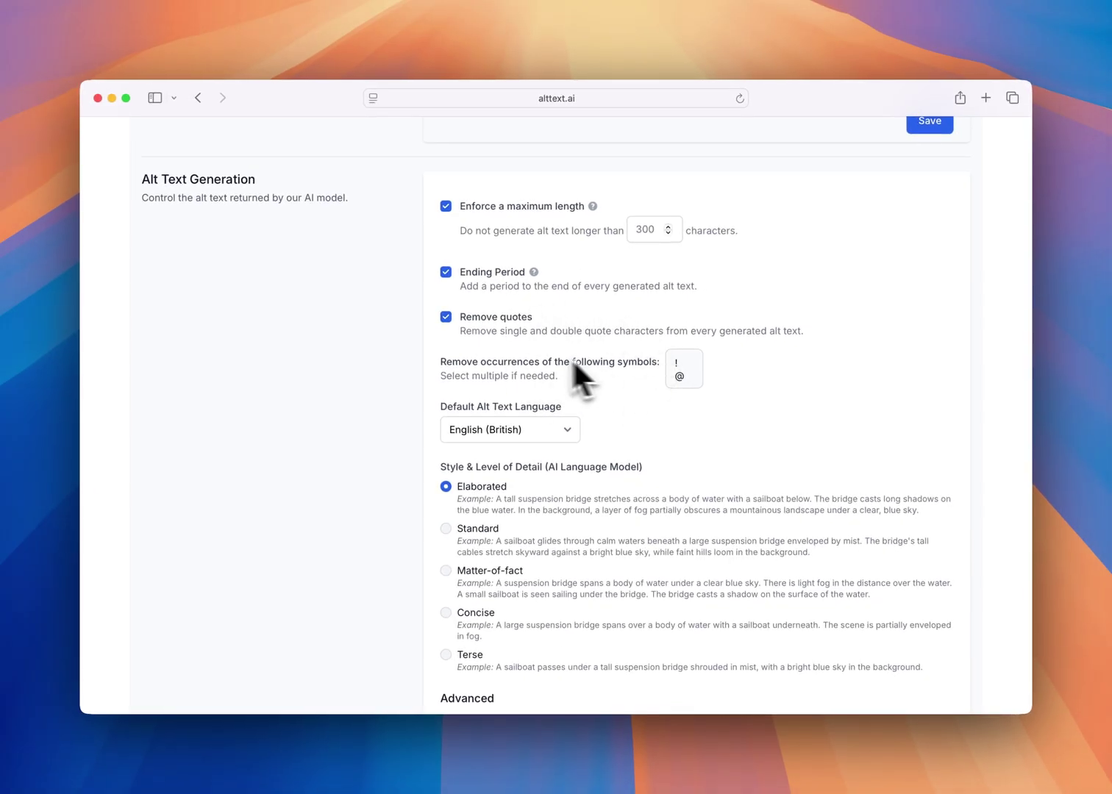
scroll(726, 442, down, 5)
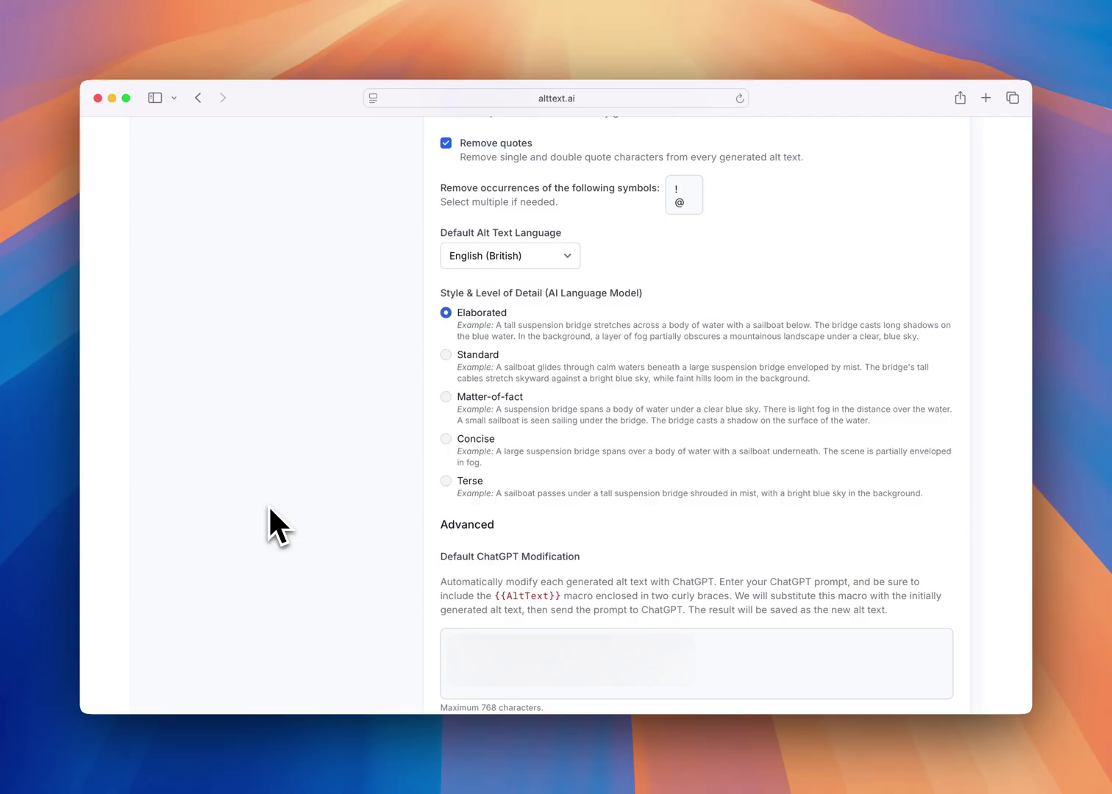
scroll(272, 500, up, 15)
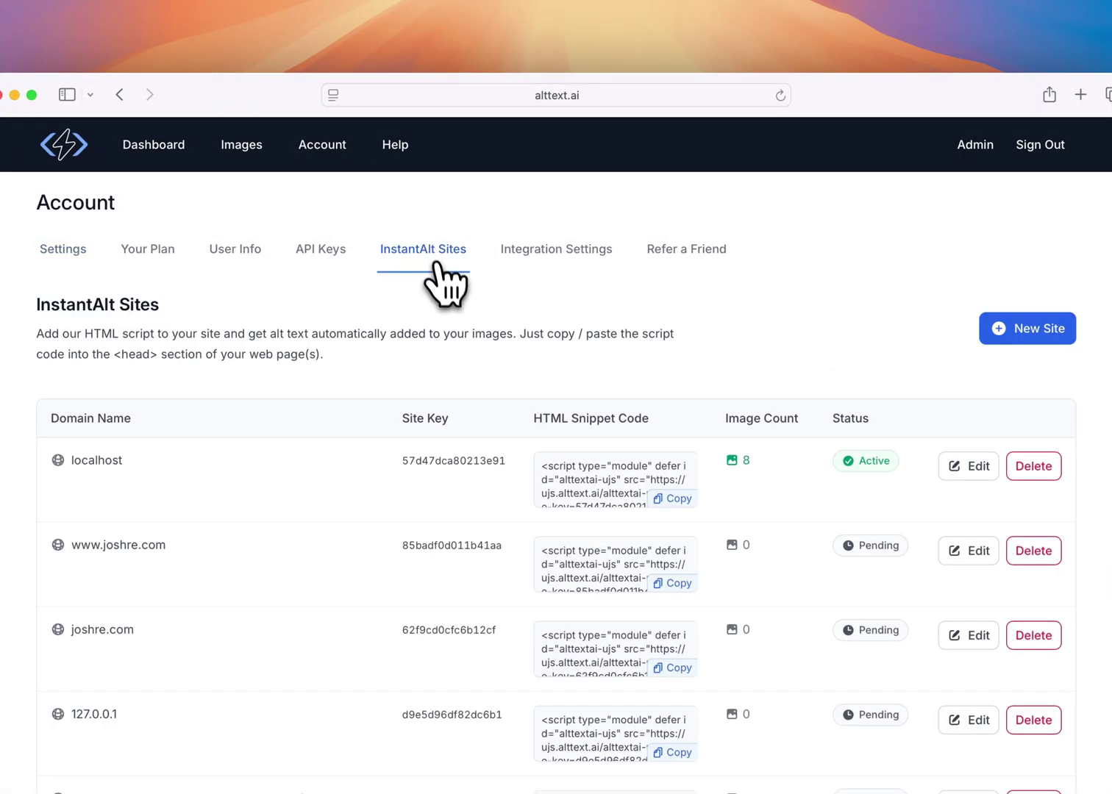
Bring up the Add a new site form, leaving the domain name field empty
click(1051, 325)
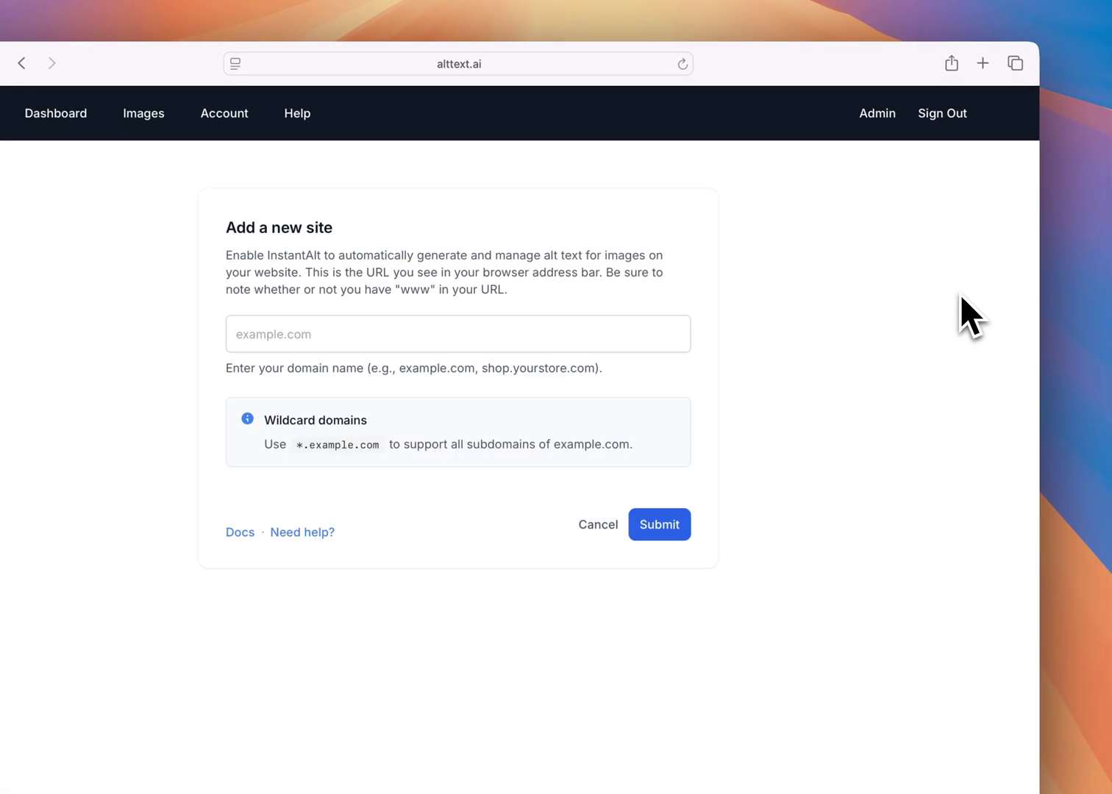
click(576, 325)
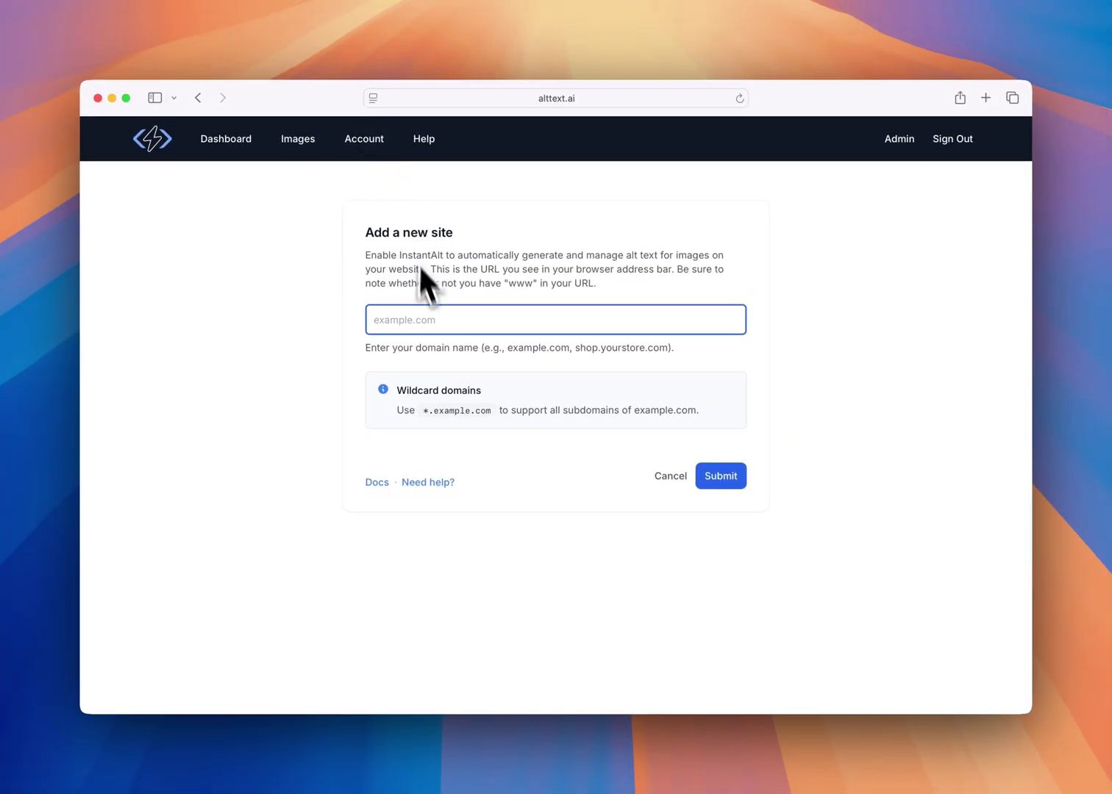
click(324, 305)
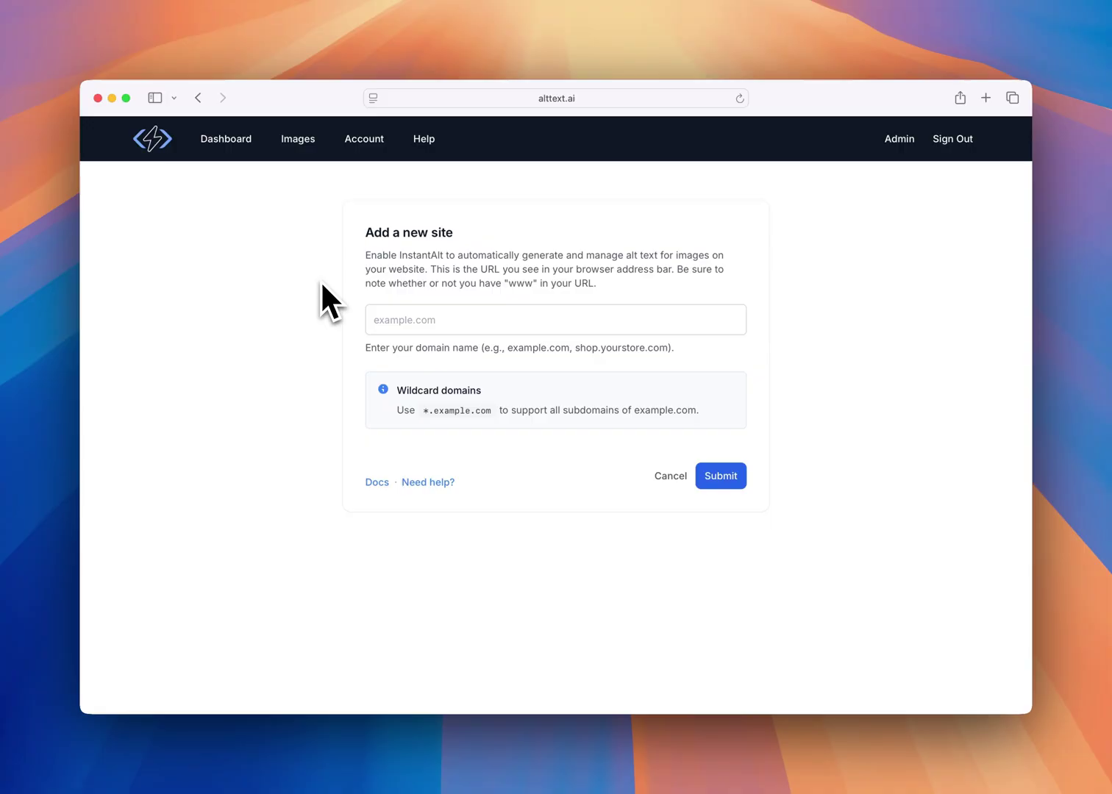